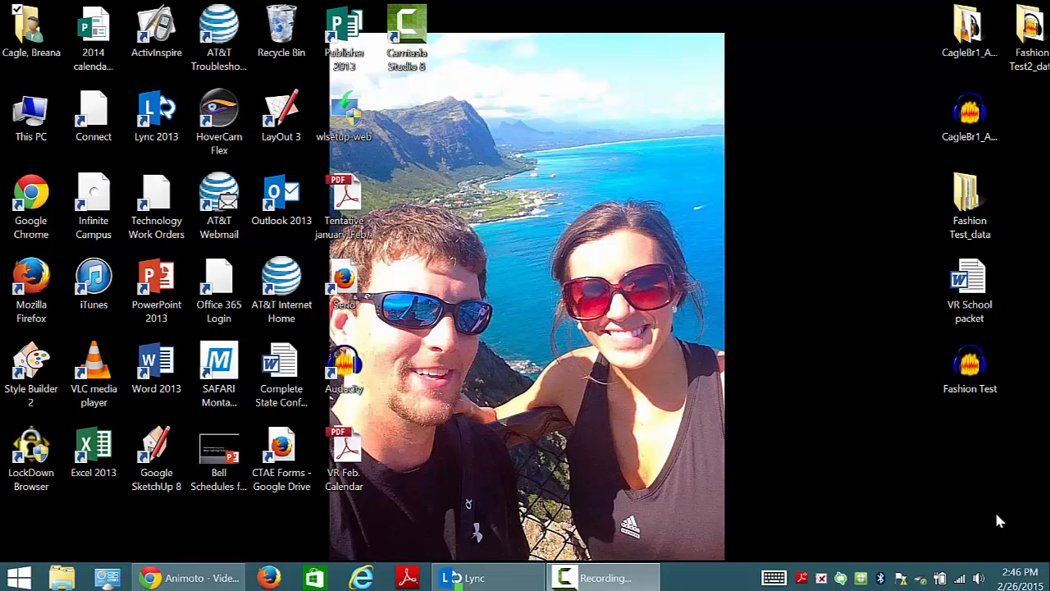
# Switch to the Animoto website in Chrome and log in with the saved e-mail and password.
pyautogui.click(211, 581)
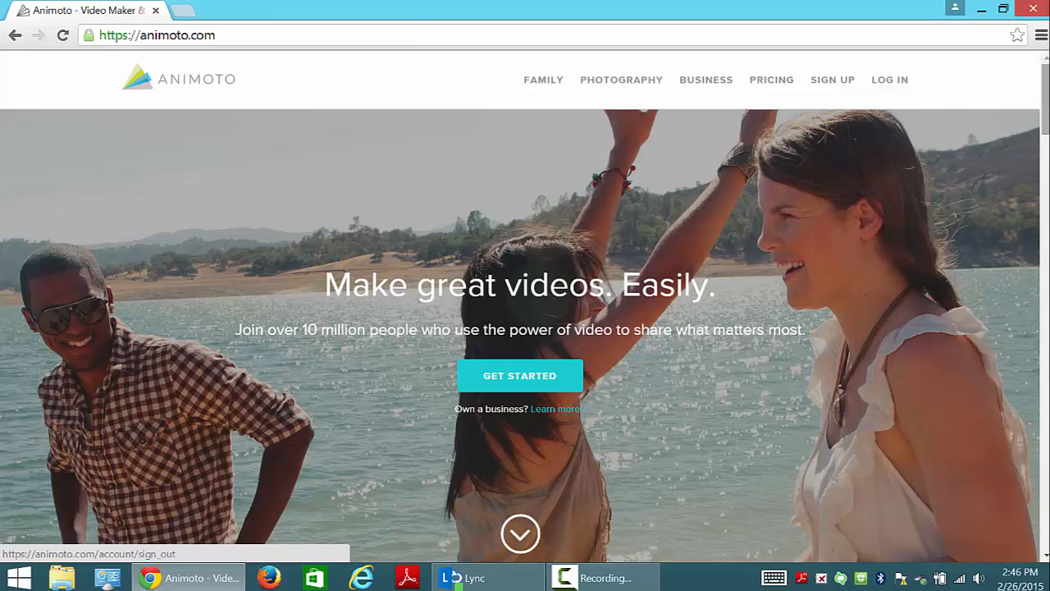
pyautogui.scroll(-20, 525, 307)
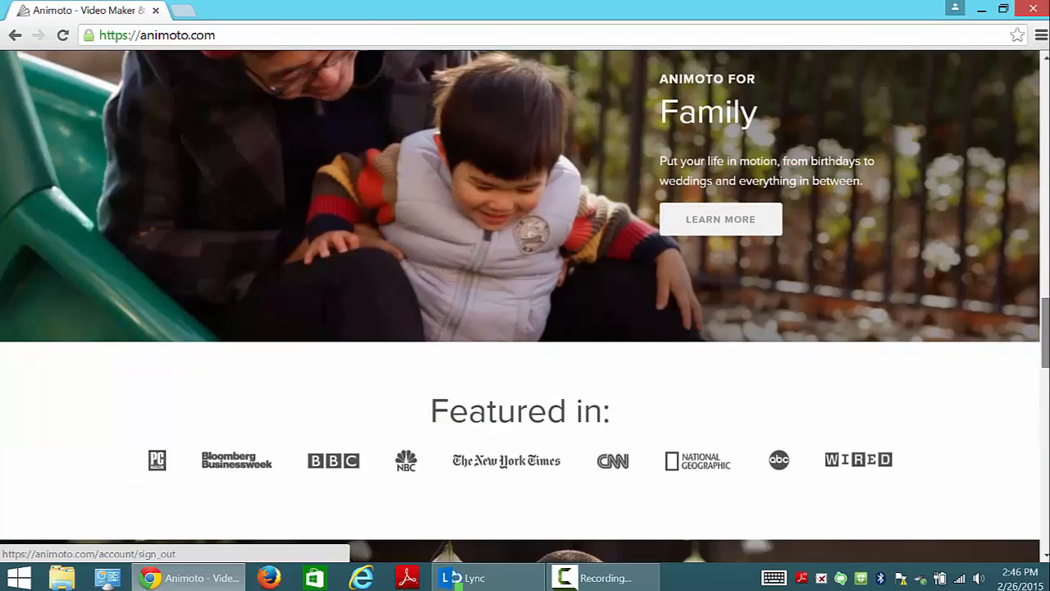
pyautogui.scroll(-8, 525, 307)
pyautogui.scroll(1, 525, 306)
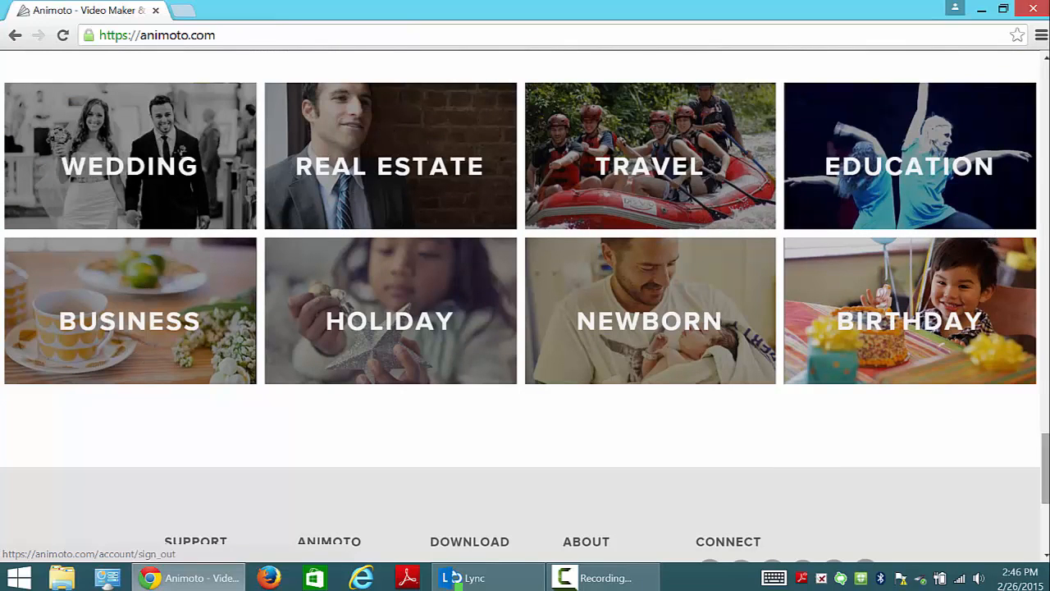
pyautogui.moveTo(1046, 498); pyautogui.dragTo(1046, 123)
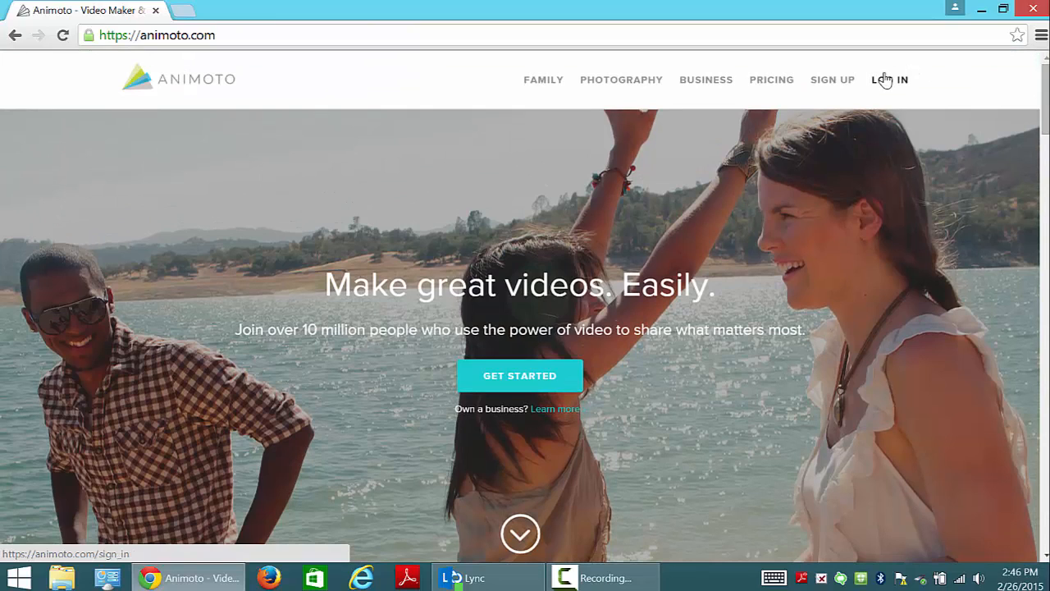
pyautogui.click(886, 80)
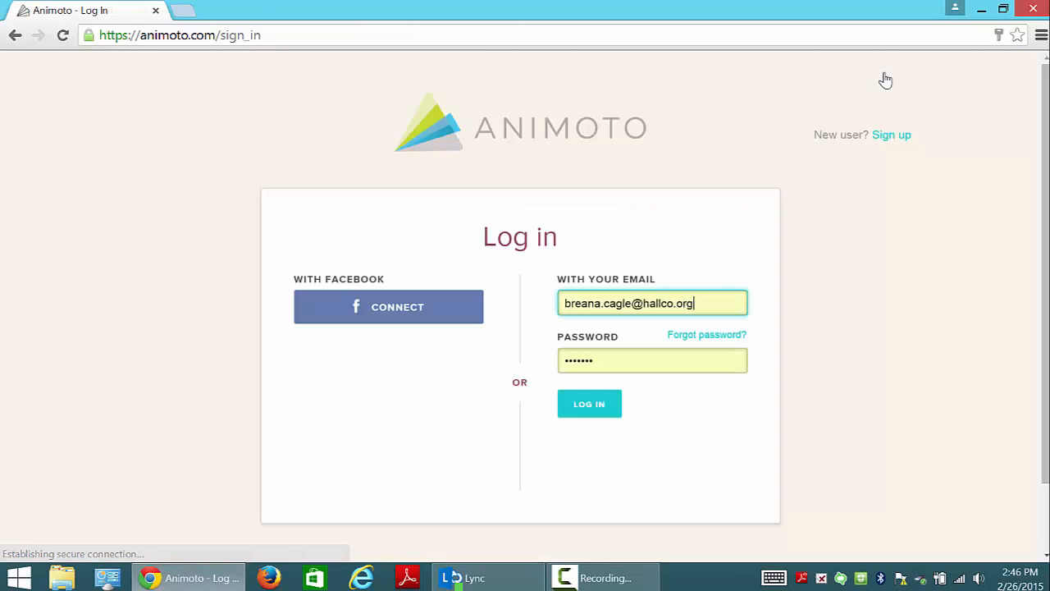
pyautogui.click(584, 404)
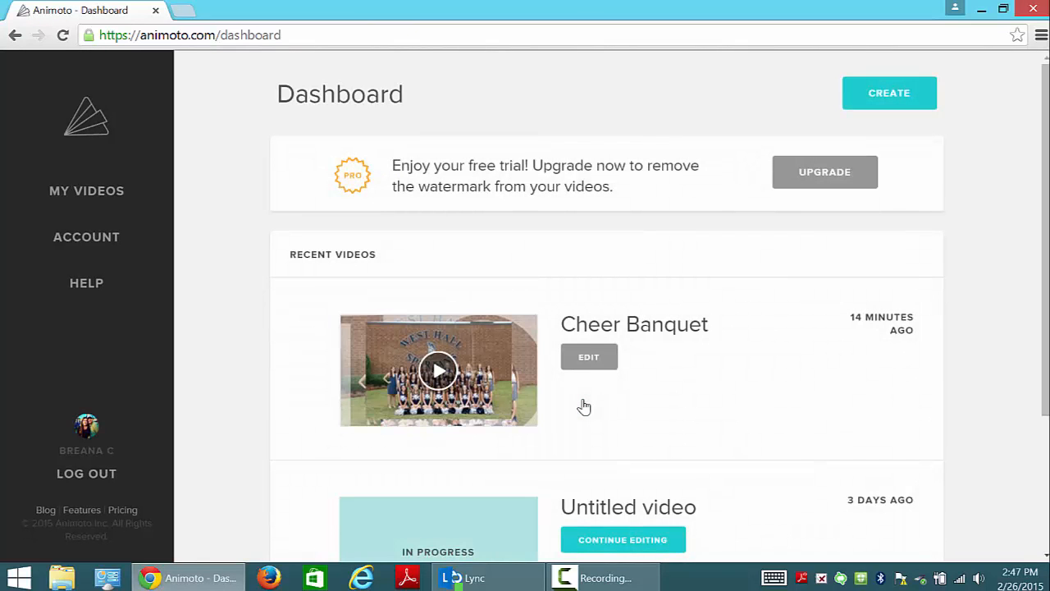
# Start creating a new video from the Animoto dashboard.
pyautogui.scroll(-3, 583, 404)
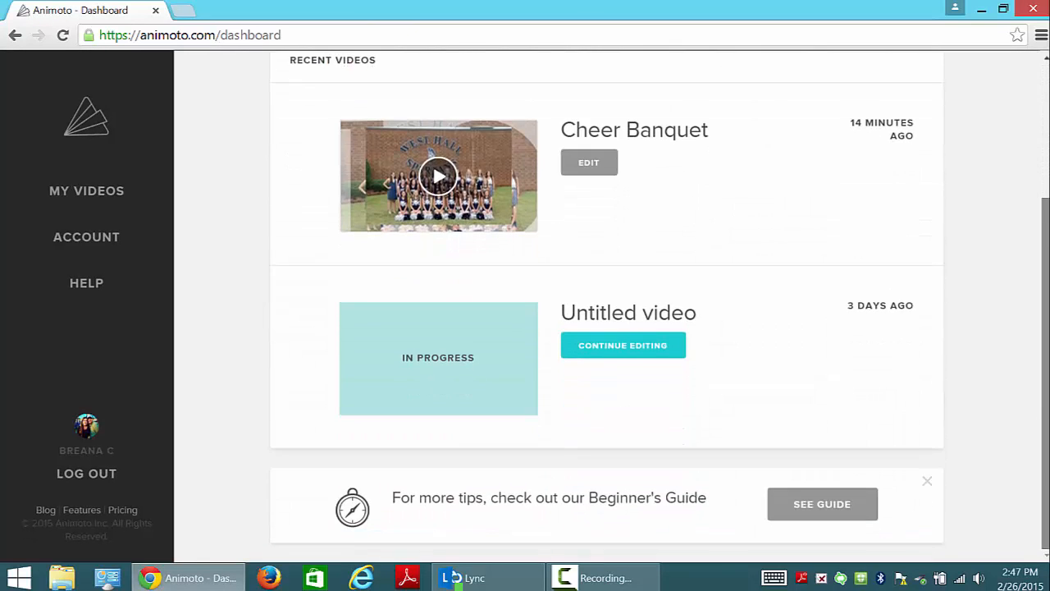
pyautogui.scroll(3, 938, 144)
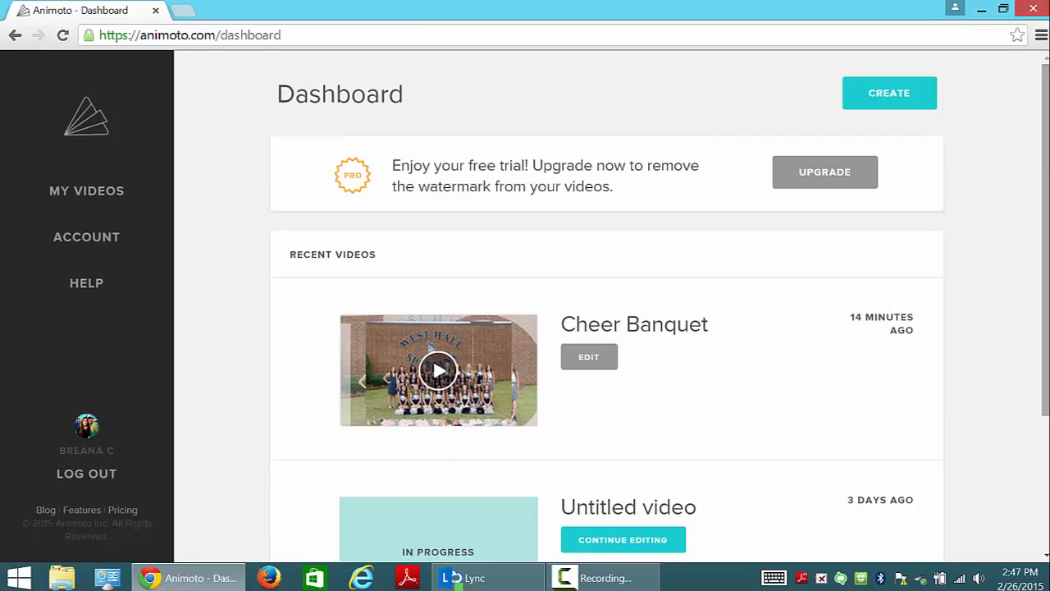
pyautogui.click(891, 92)
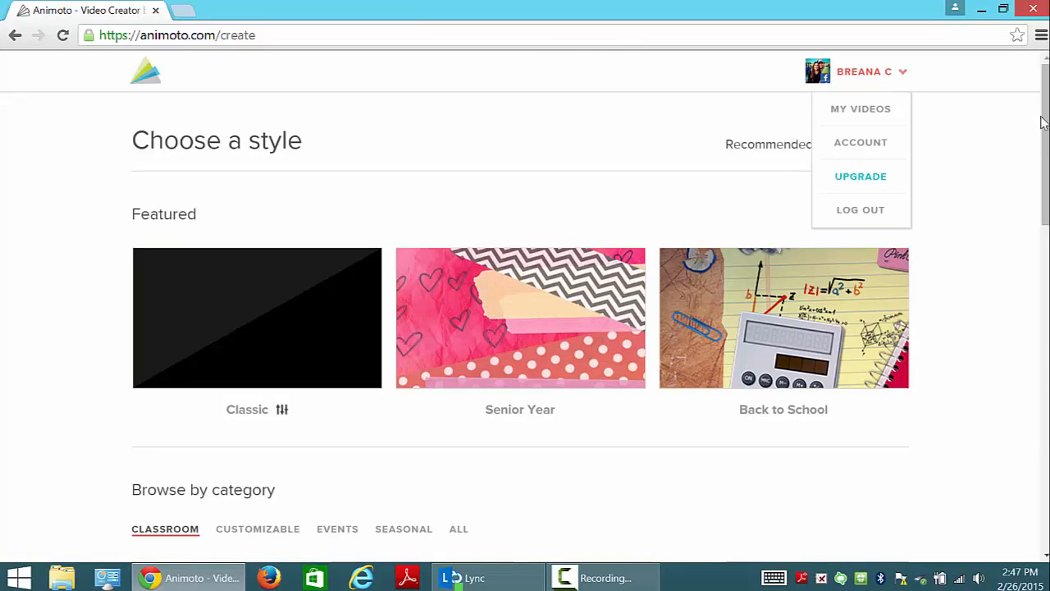
# Browse the featured video styles and those in the Classroom, Customizable and Events categories.
pyautogui.scroll(-3, 1036, 151)
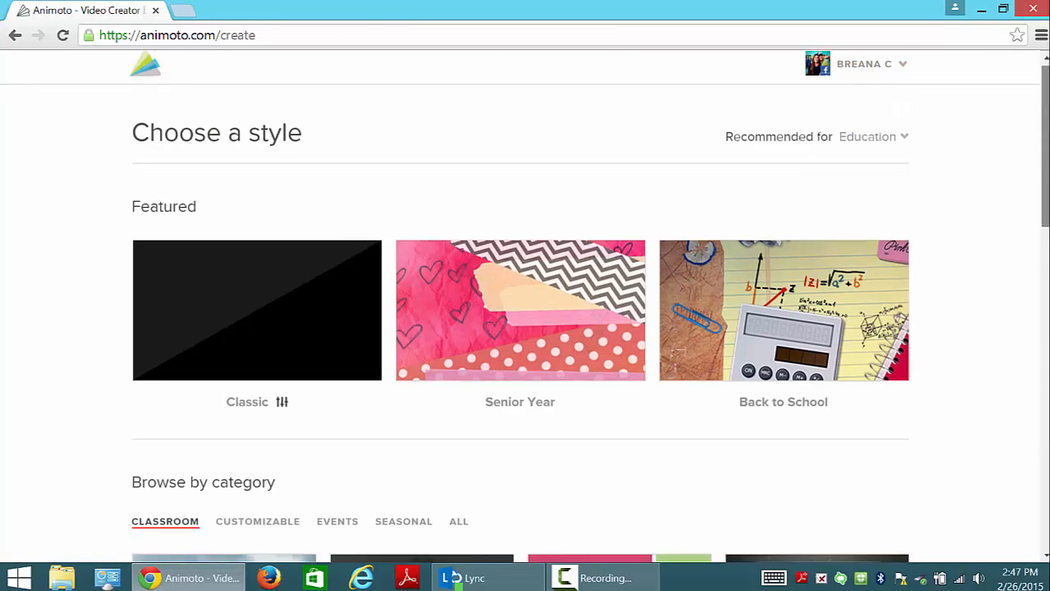
pyautogui.scroll(2, 316, 139)
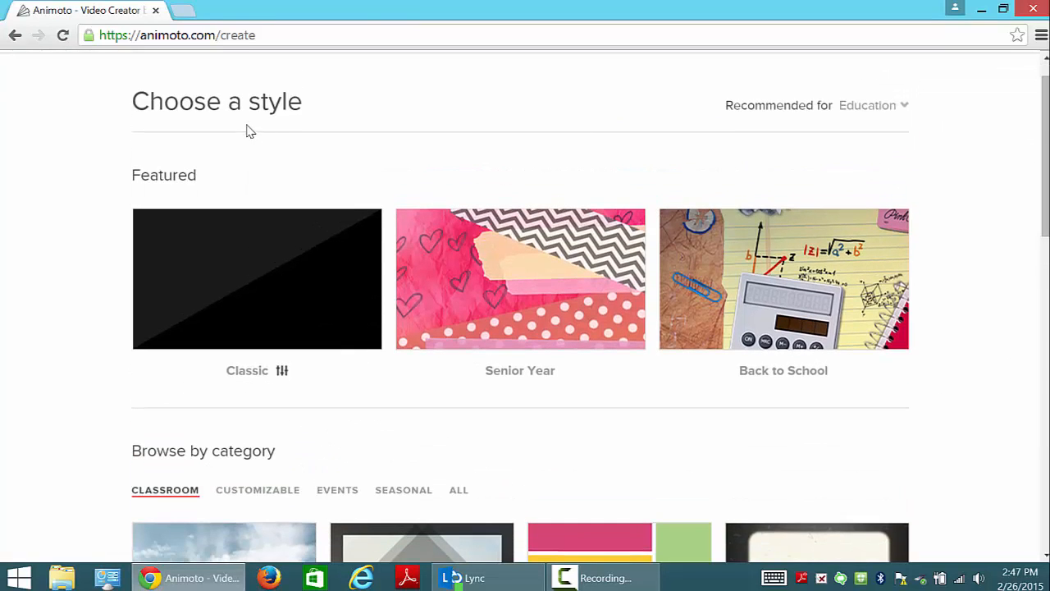
pyautogui.scroll(-3, 525, 306)
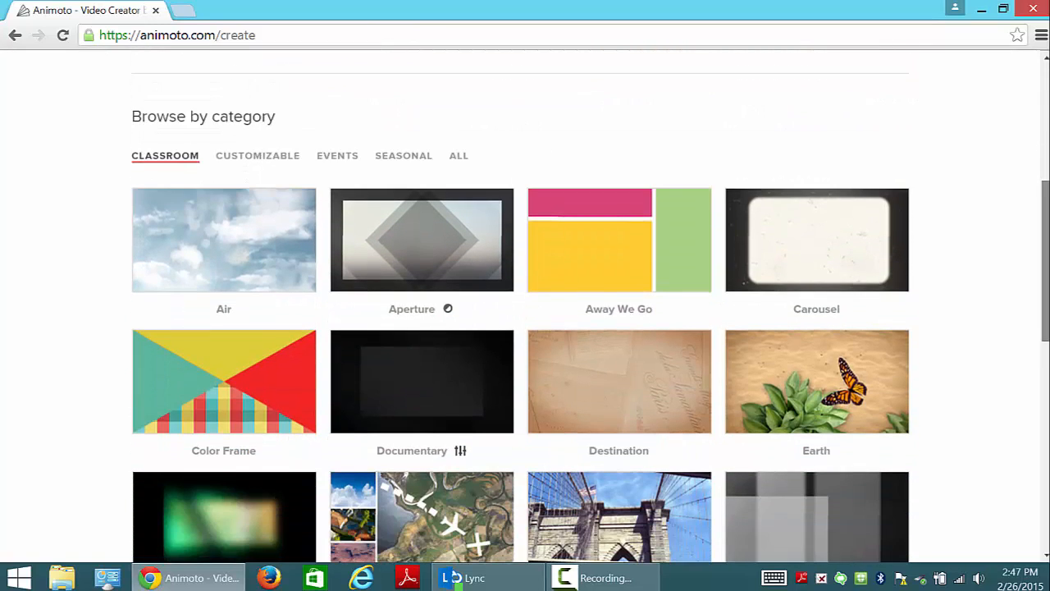
pyautogui.scroll(-3, 525, 306)
pyautogui.scroll(-4, 1038, 161)
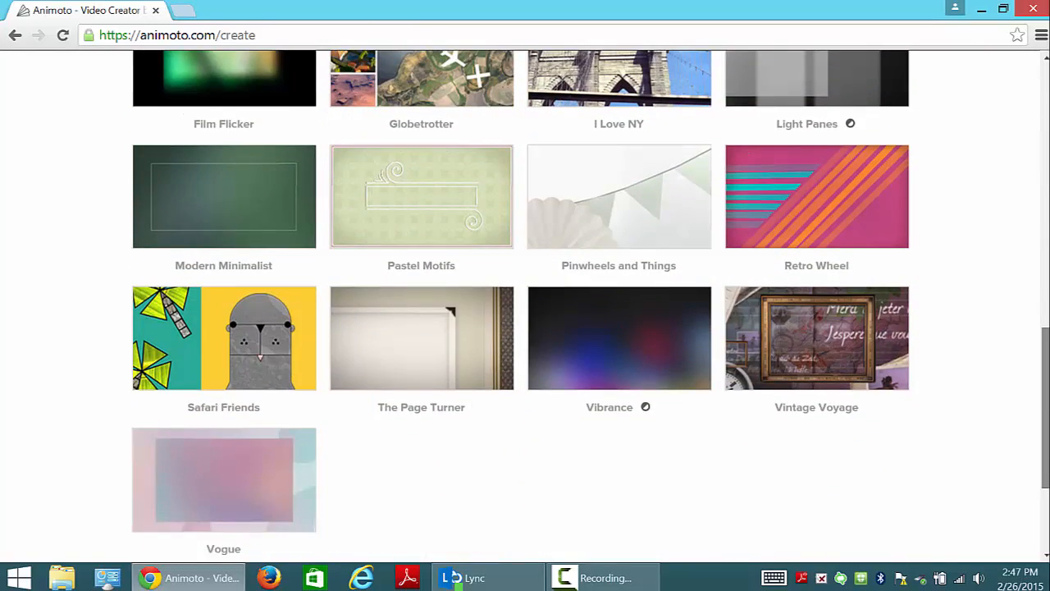
pyautogui.scroll(9, 1038, 161)
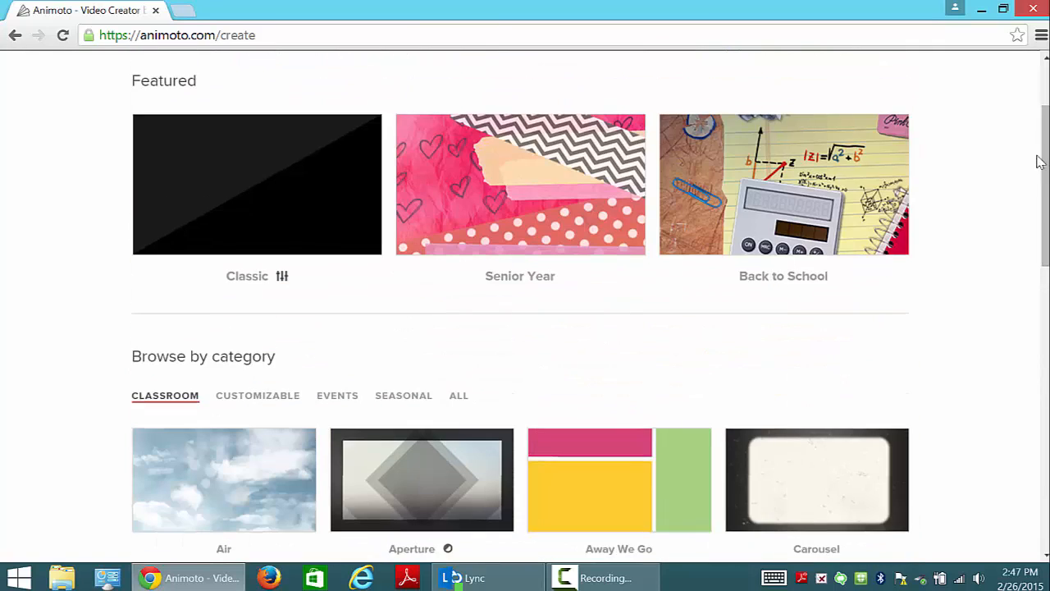
pyautogui.click(269, 400)
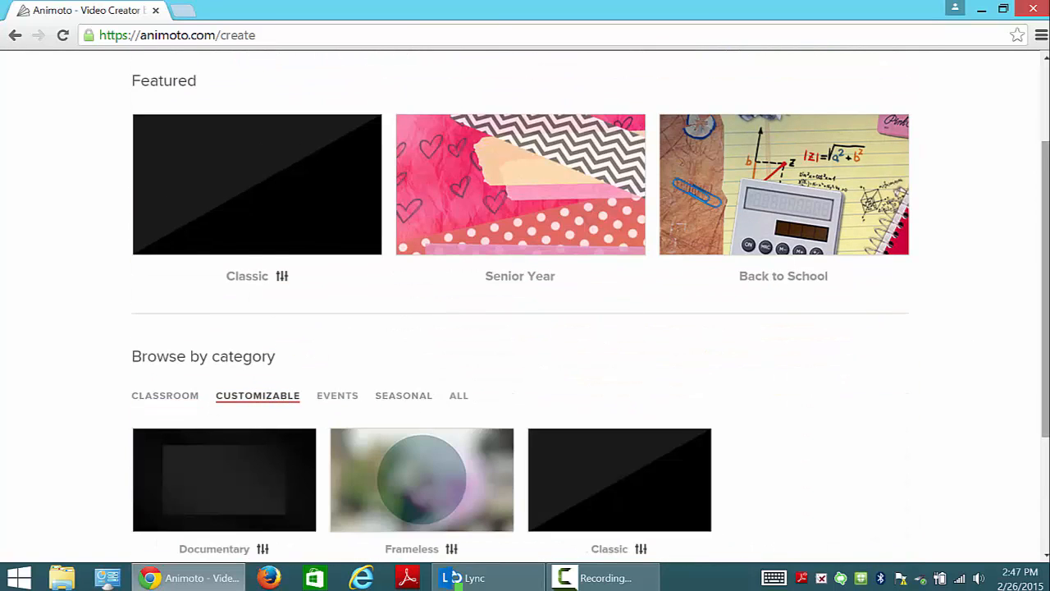
pyautogui.moveTo(1046, 289); pyautogui.dragTo(1046, 353)
pyautogui.click(341, 296)
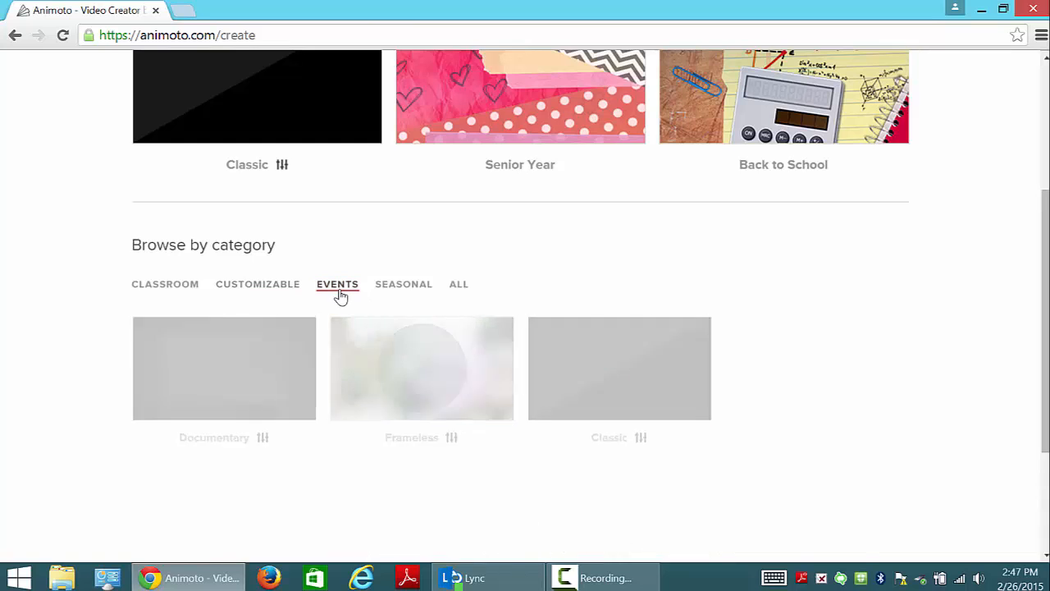
pyautogui.moveTo(1046, 178); pyautogui.dragTo(1046, 98)
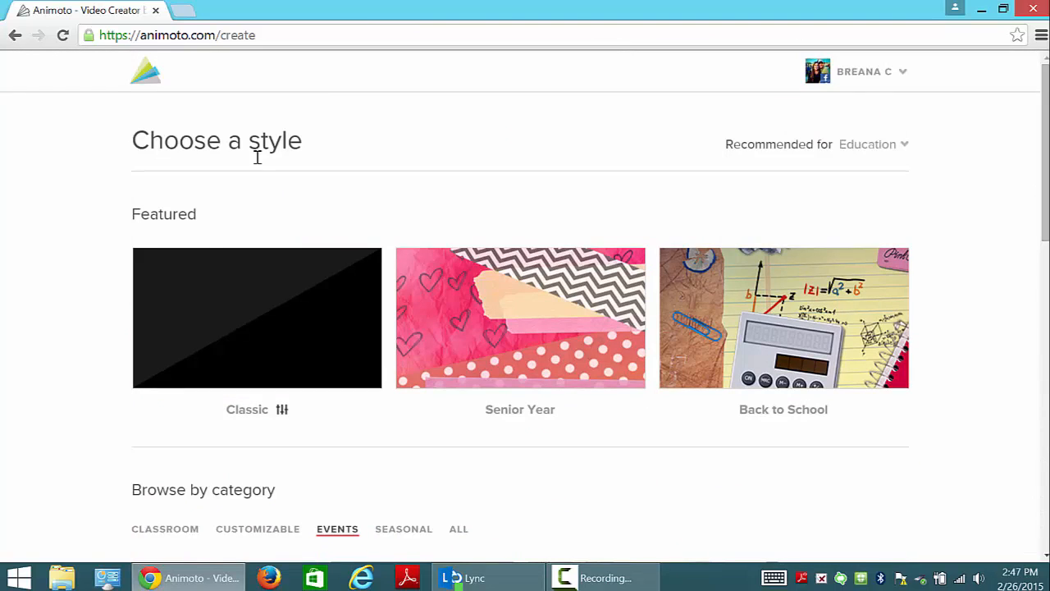
# Choose the Vogue style from the Classroom category and create the video project with it.
pyautogui.click(165, 531)
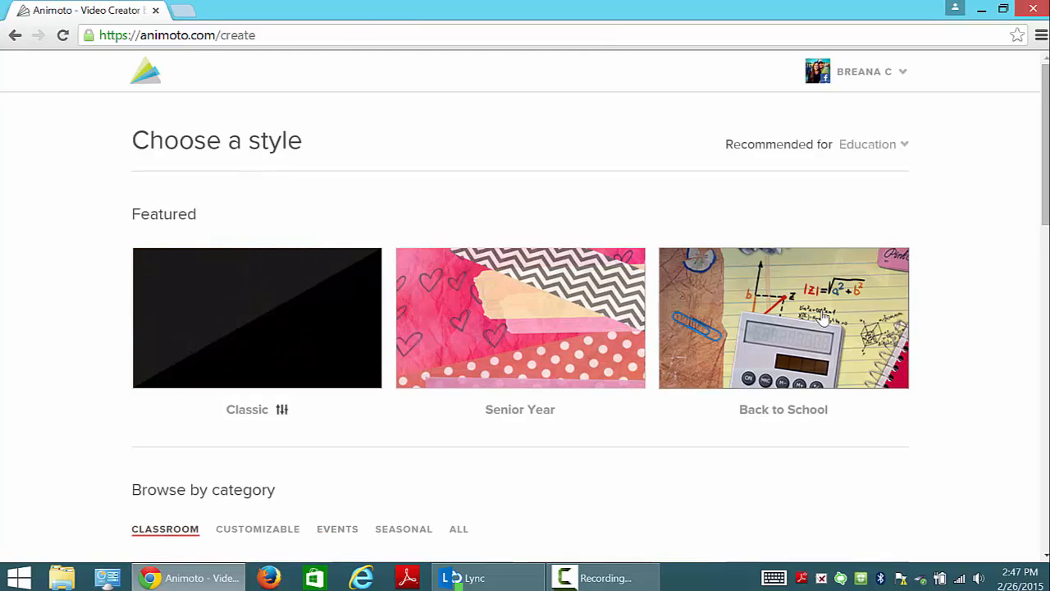
pyautogui.moveTo(1046, 182); pyautogui.dragTo(1047, 435)
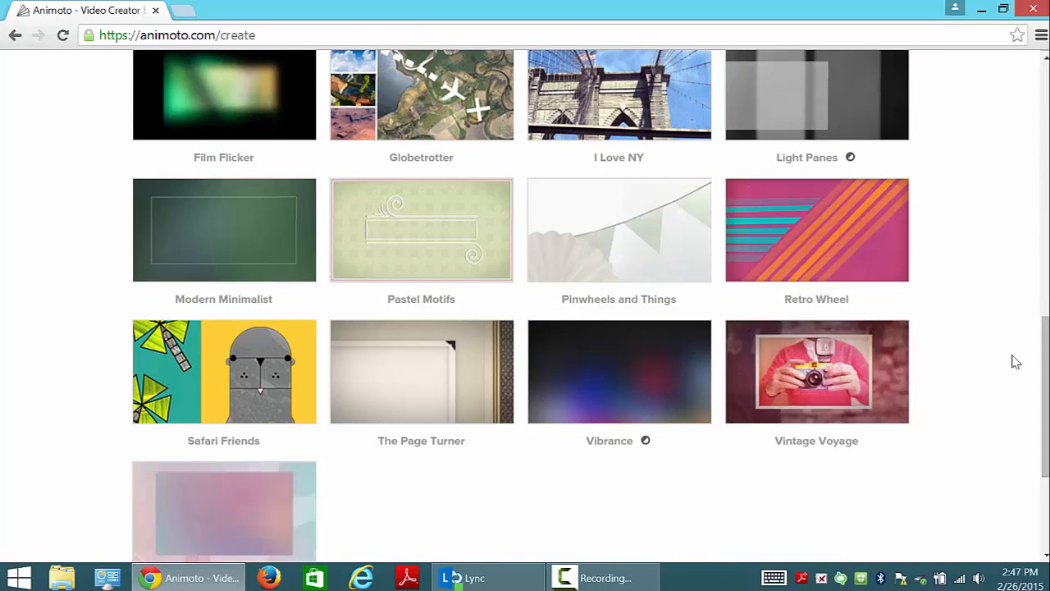
pyautogui.scroll(-2, 1012, 359)
pyautogui.click(225, 403)
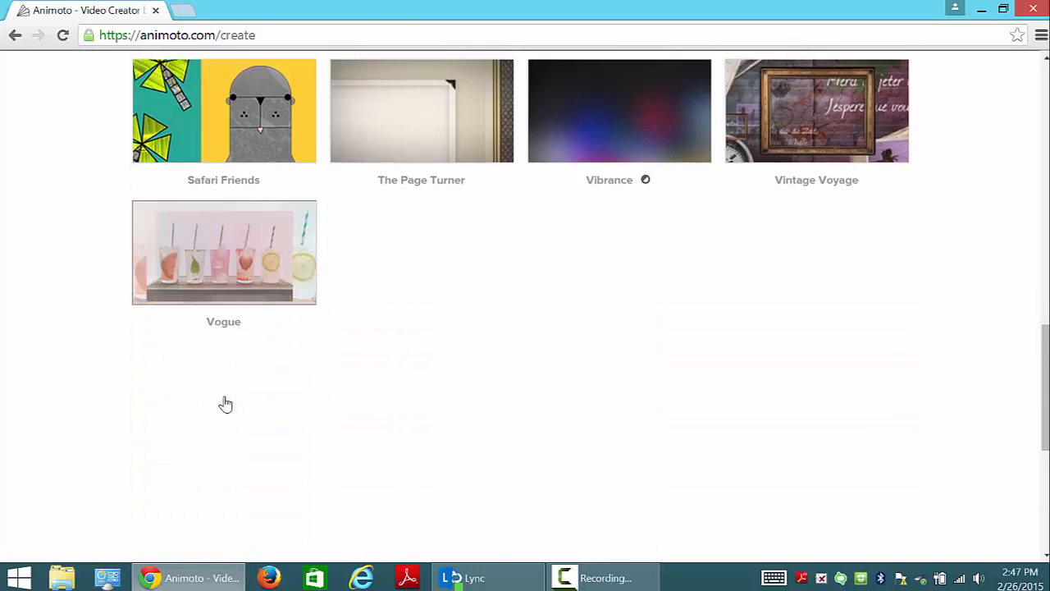
pyautogui.click(735, 418)
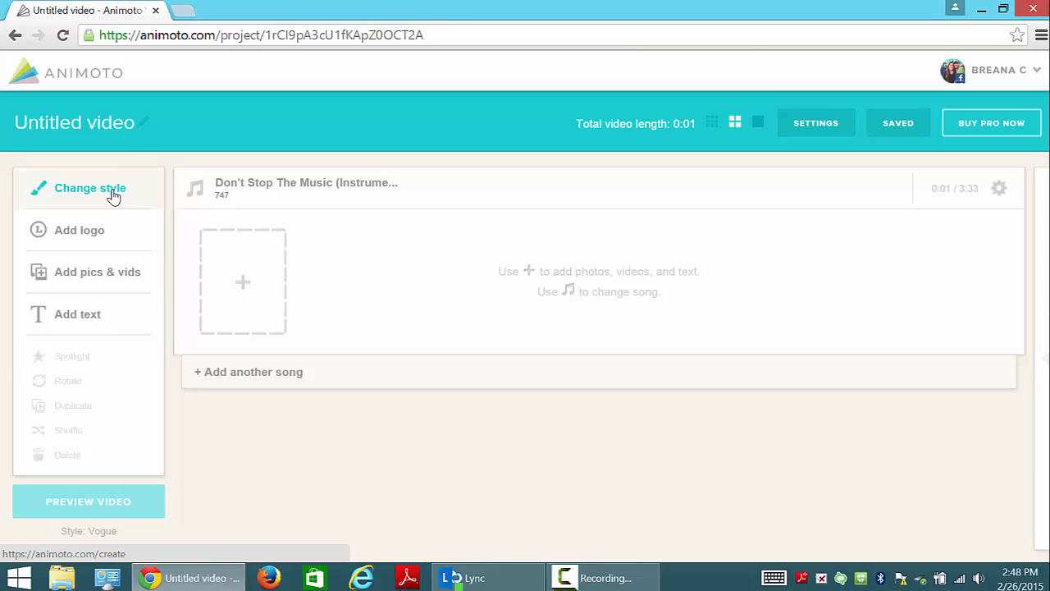
# Add the WHHS CHEER image from the Cheer Pictures folder in Pictures as the video's logo.
pyautogui.click(82, 231)
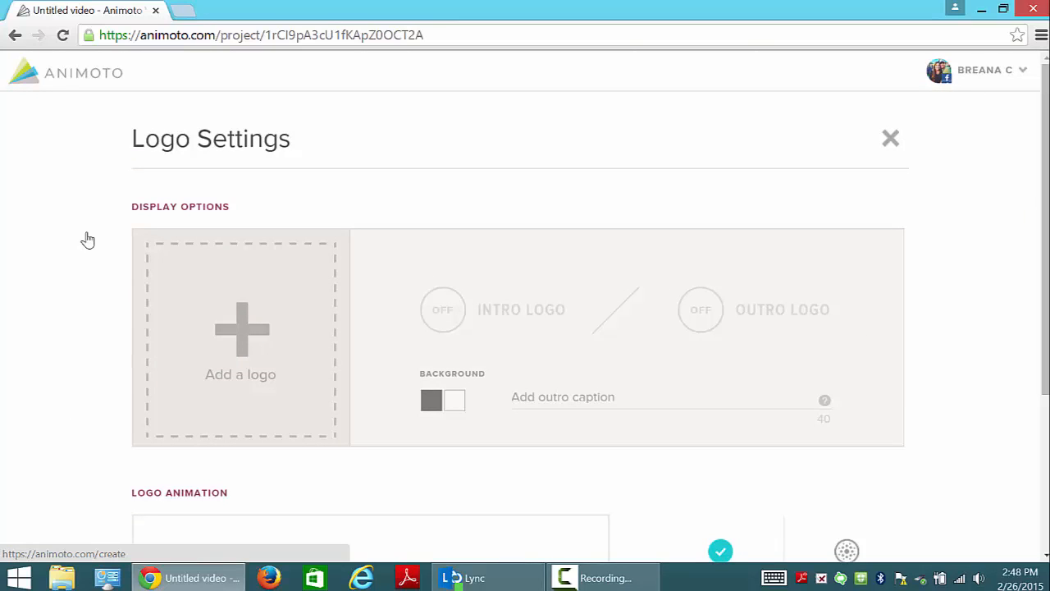
pyautogui.click(256, 282)
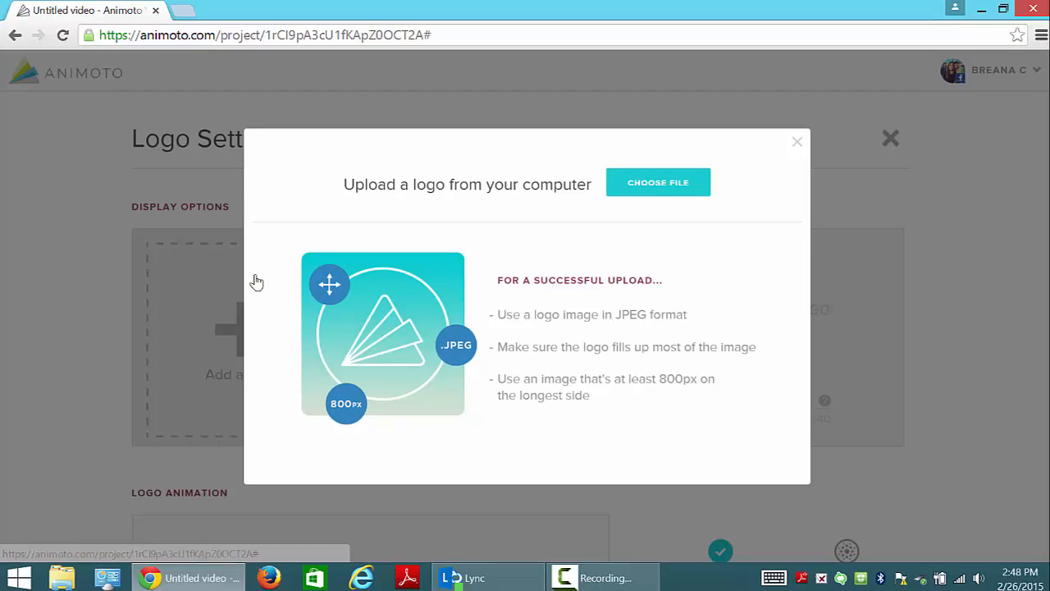
pyautogui.click(665, 183)
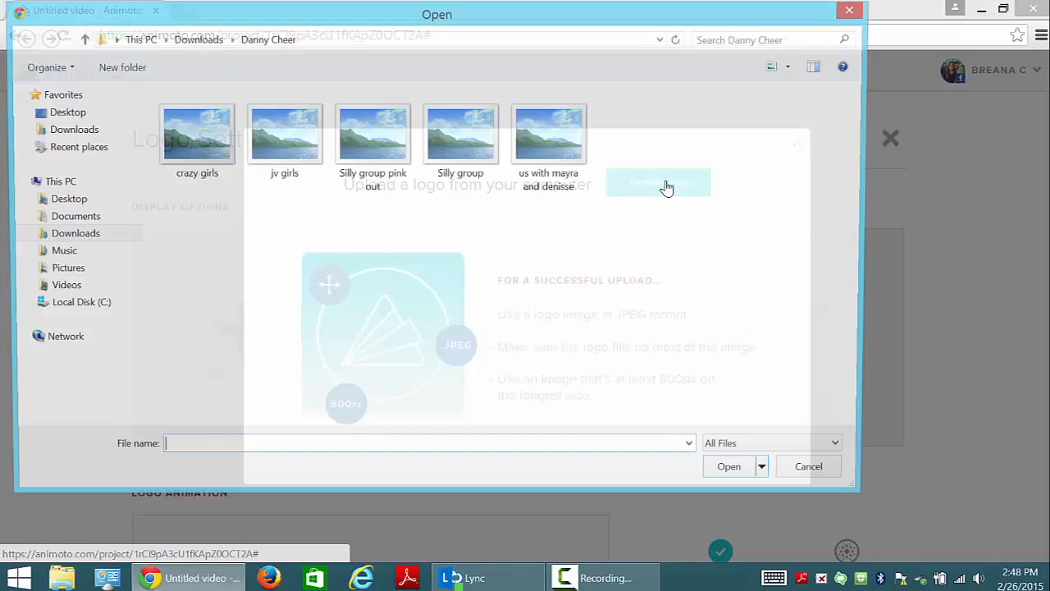
pyautogui.click(60, 276)
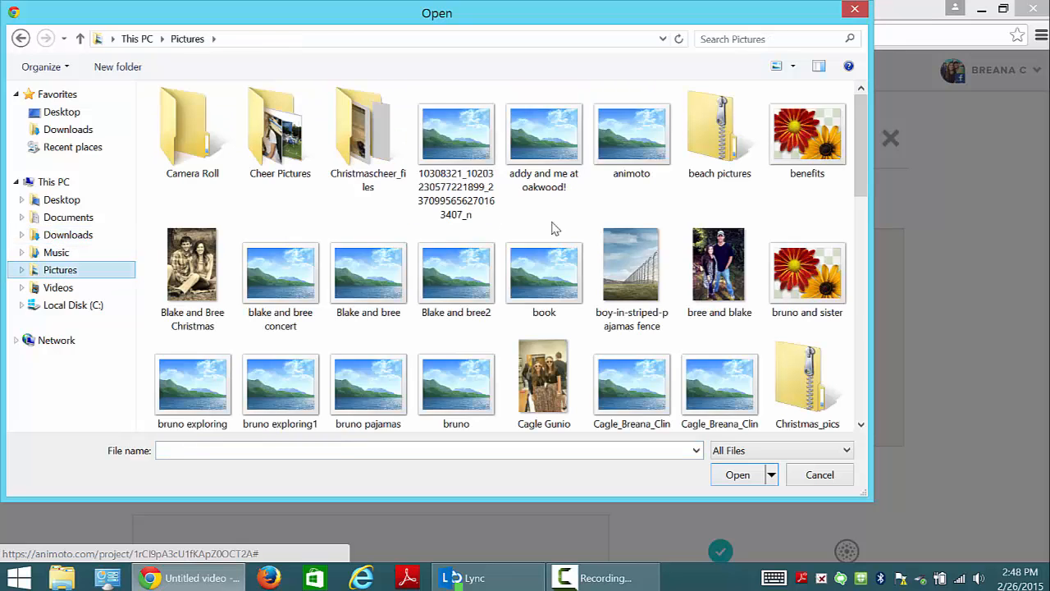
pyautogui.doubleClick(293, 138)
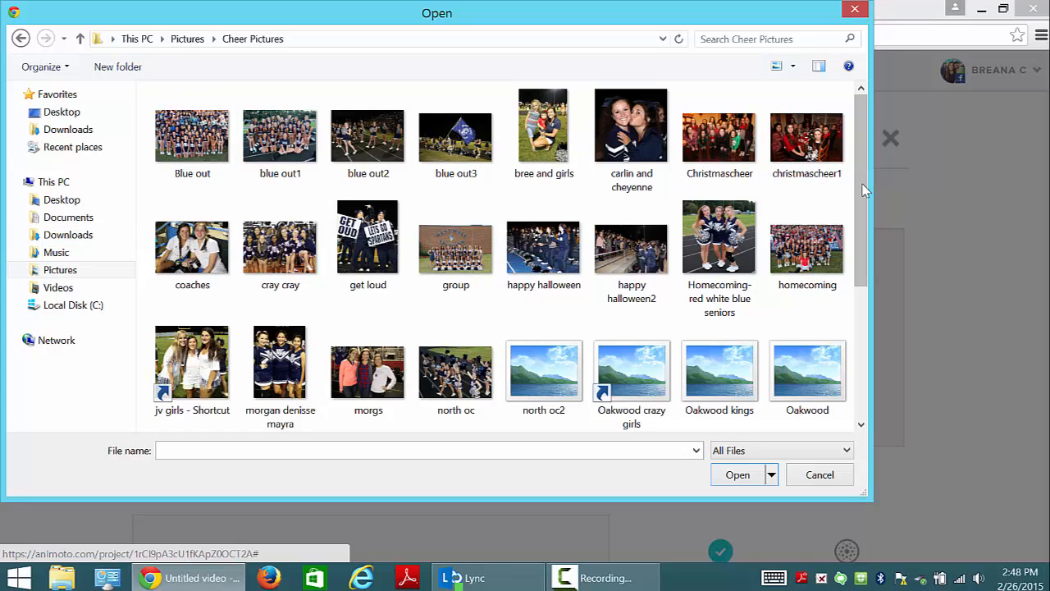
pyautogui.moveTo(860, 185); pyautogui.dragTo(862, 398)
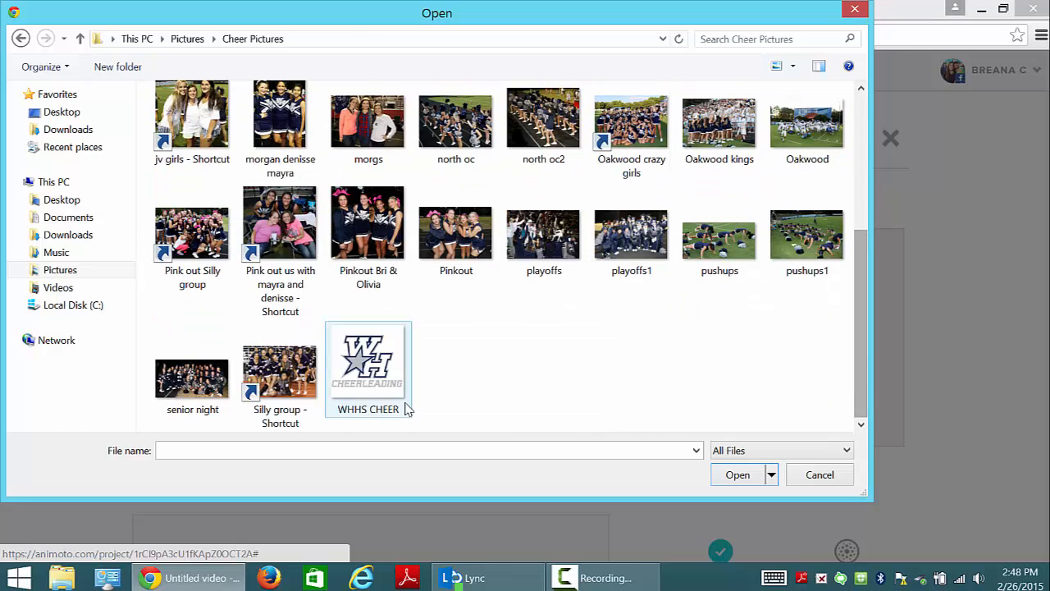
pyautogui.doubleClick(366, 392)
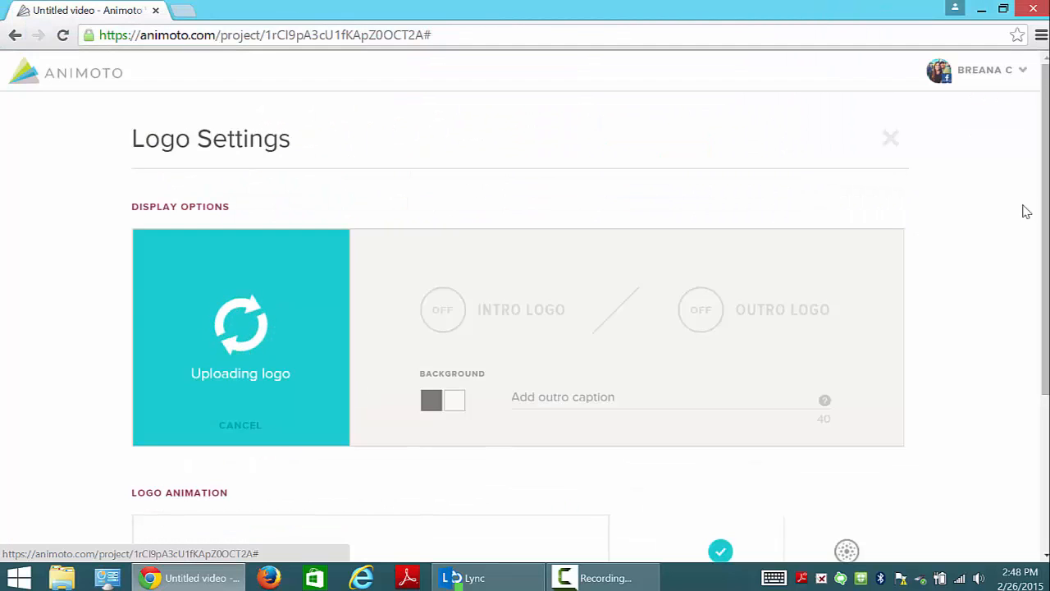
# Switch the intro logo and the outro logo off and back on.
pyautogui.moveTo(1046, 215); pyautogui.dragTo(1046, 261)
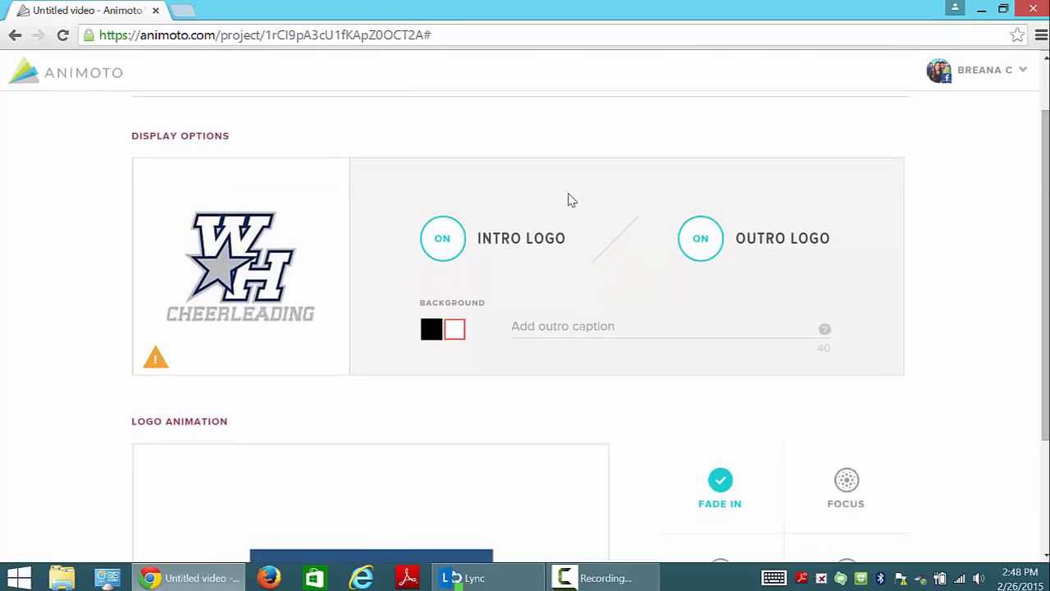
pyautogui.click(460, 243)
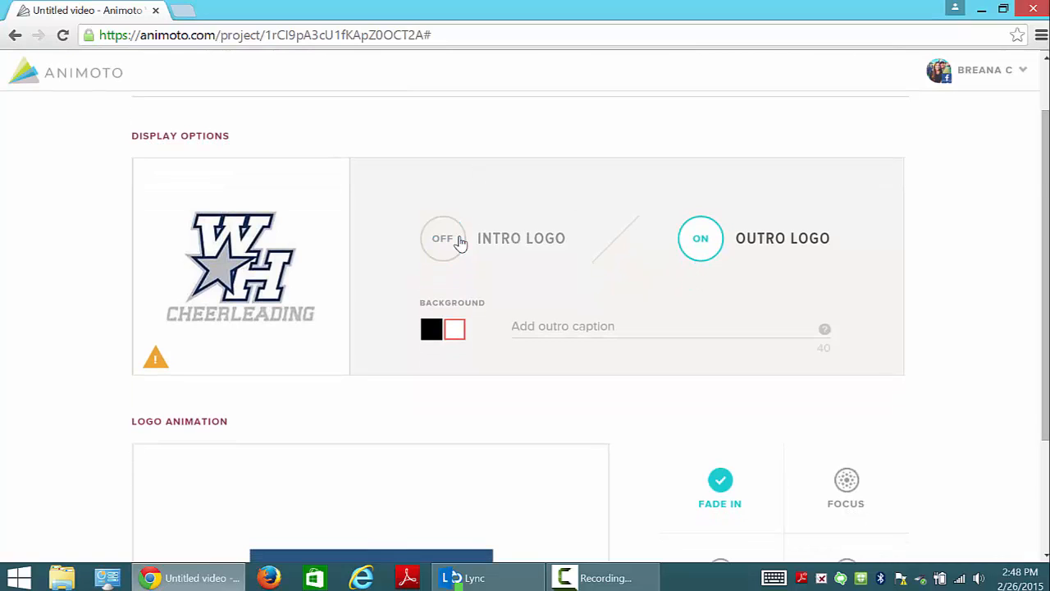
pyautogui.click(460, 242)
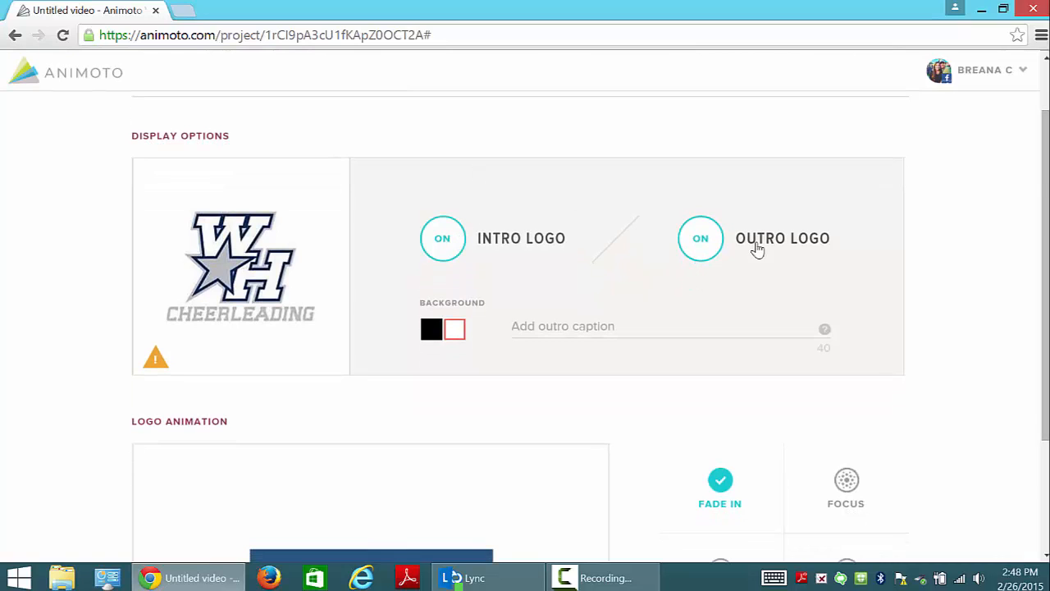
pyautogui.click(702, 246)
pyautogui.click(701, 245)
# Try the Focus and Zoom Out logo animations, and set the logo animation to Rotate.
pyautogui.moveTo(1047, 204); pyautogui.dragTo(1046, 315)
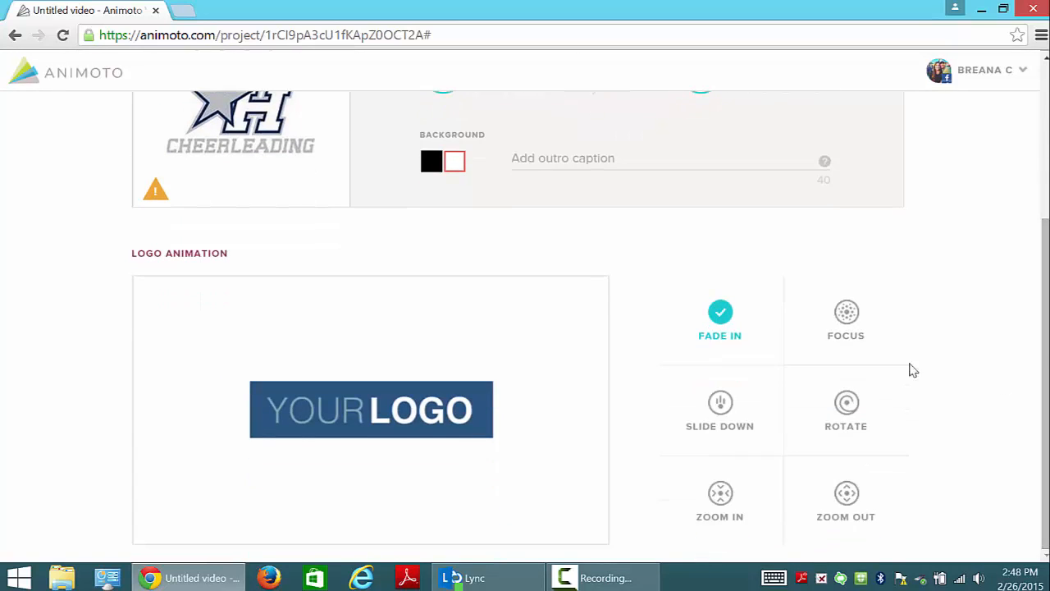
pyautogui.click(852, 336)
pyautogui.click(845, 395)
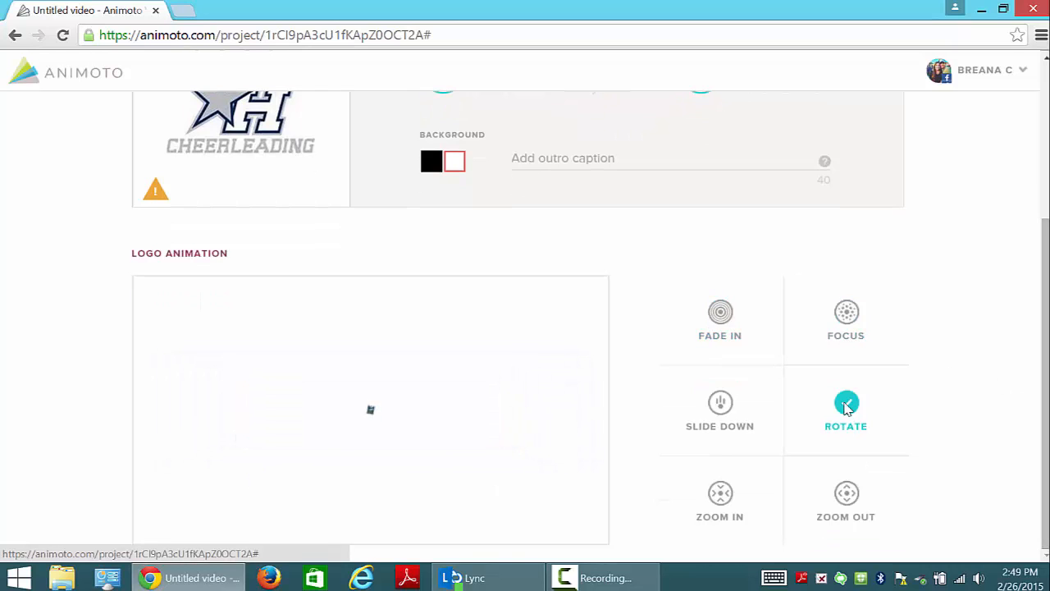
pyautogui.click(847, 477)
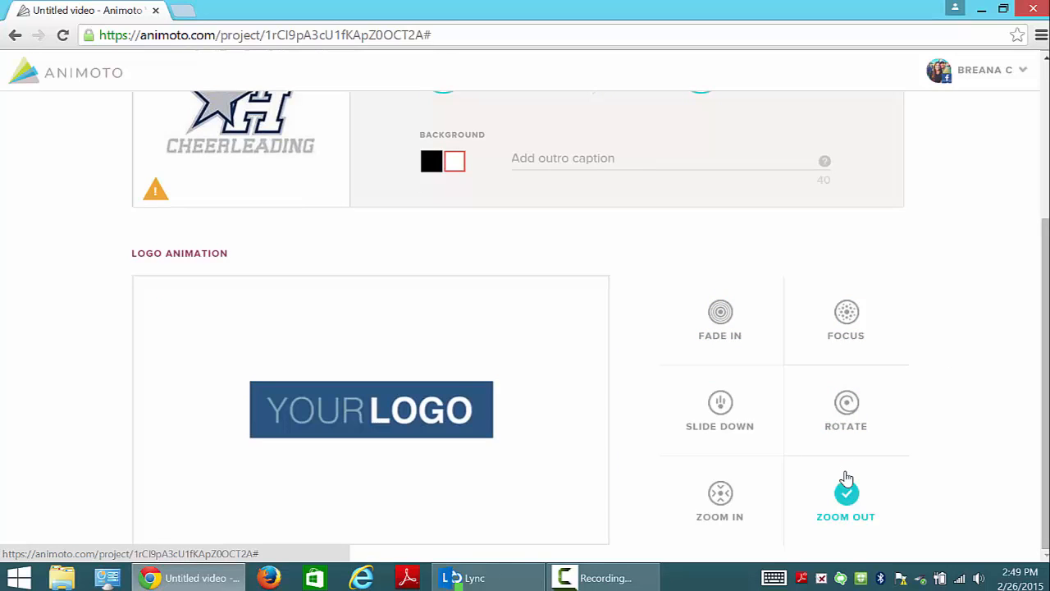
pyautogui.click(858, 412)
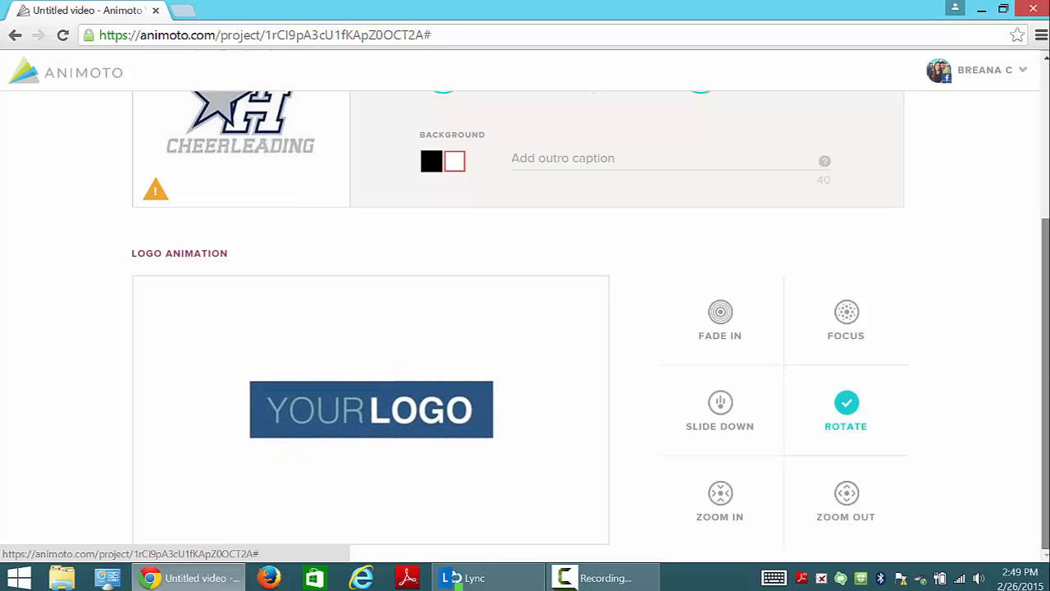
# Apply the logo settings and return to the video project.
pyautogui.moveTo(1042, 306); pyautogui.dragTo(1040, 135)
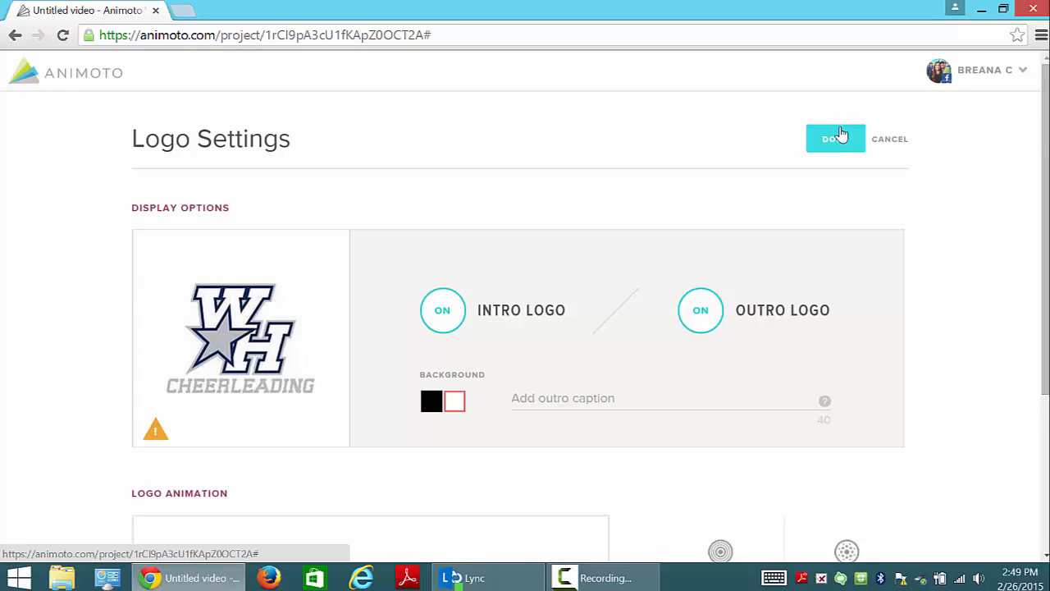
pyautogui.click(833, 139)
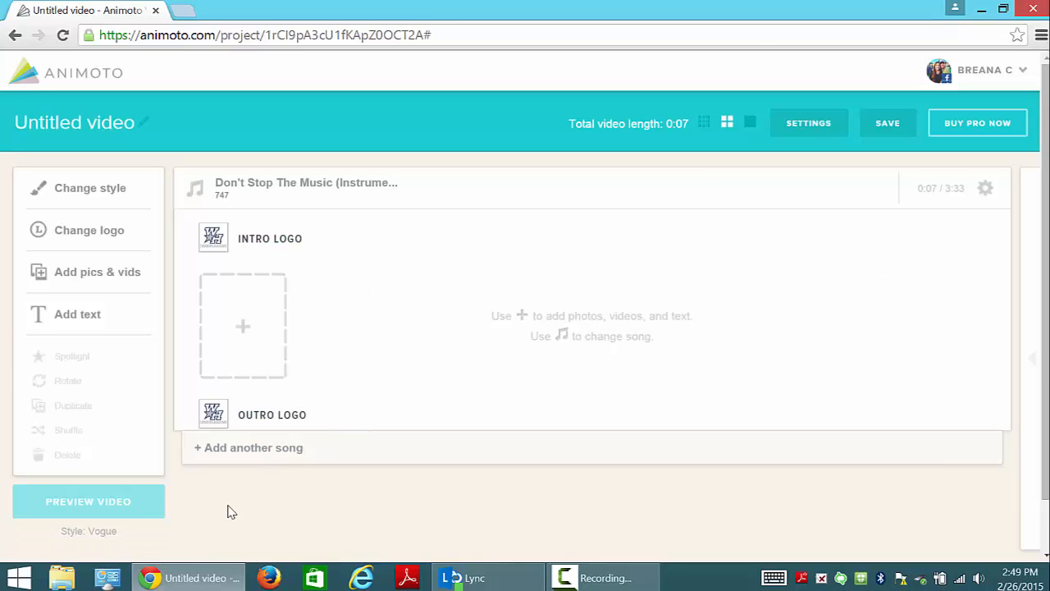
# Upload the homecoming and Oakwood kings pictures from the Cheer Pictures folder to the video.
pyautogui.click(115, 277)
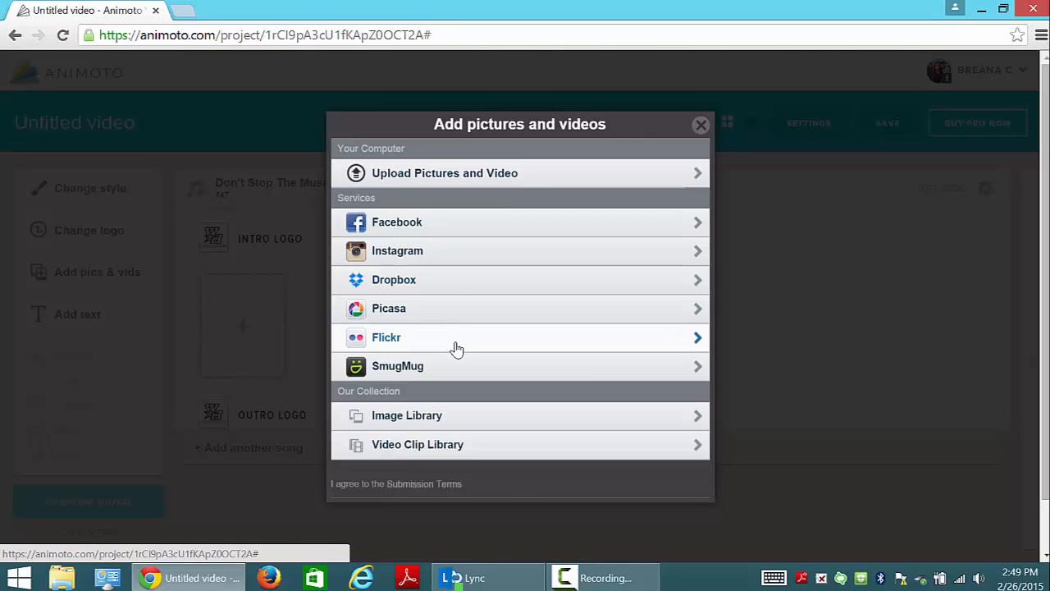
pyautogui.click(463, 181)
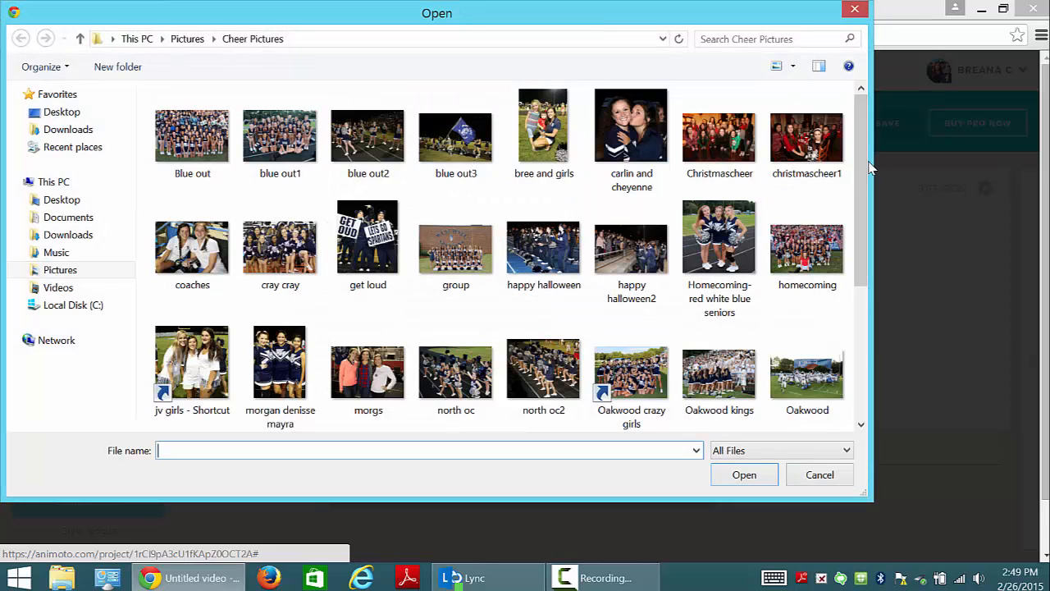
pyautogui.click(817, 250)
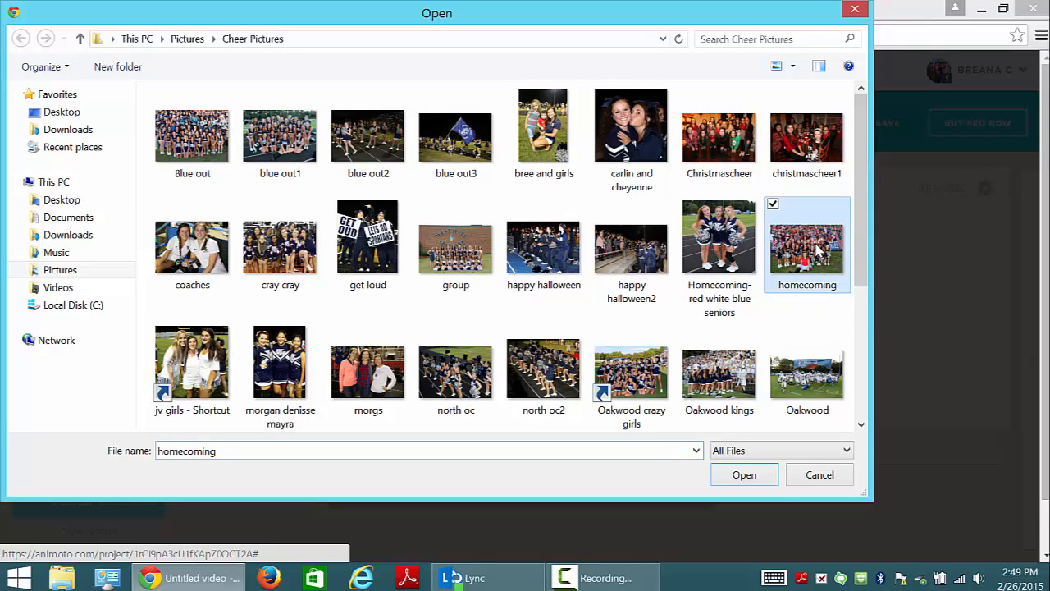
pyautogui.keyDown('ctrl'); pyautogui.click(734, 384); pyautogui.keyUp('ctrl')
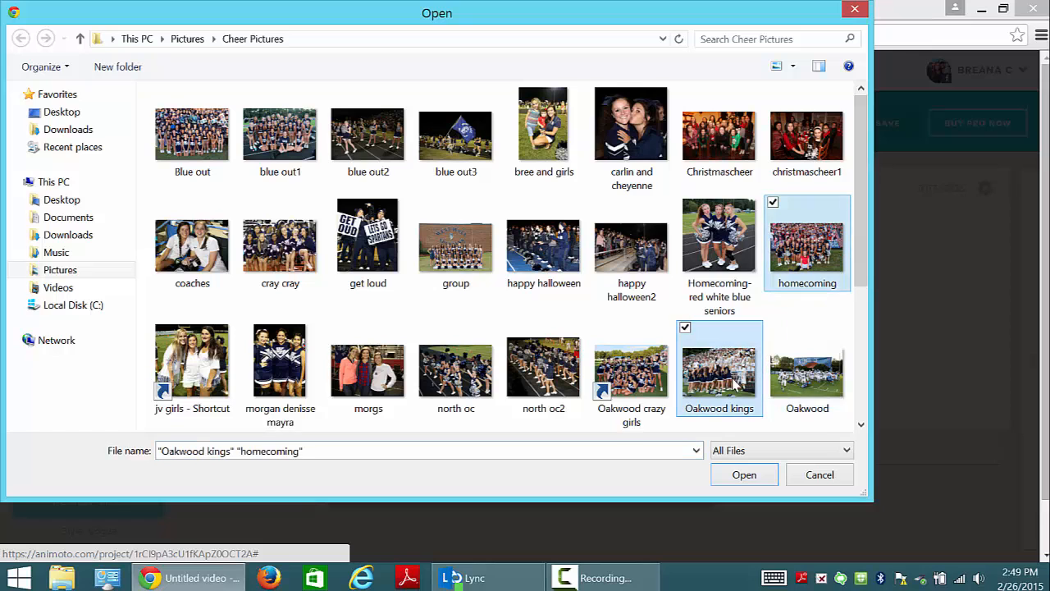
pyautogui.click(743, 474)
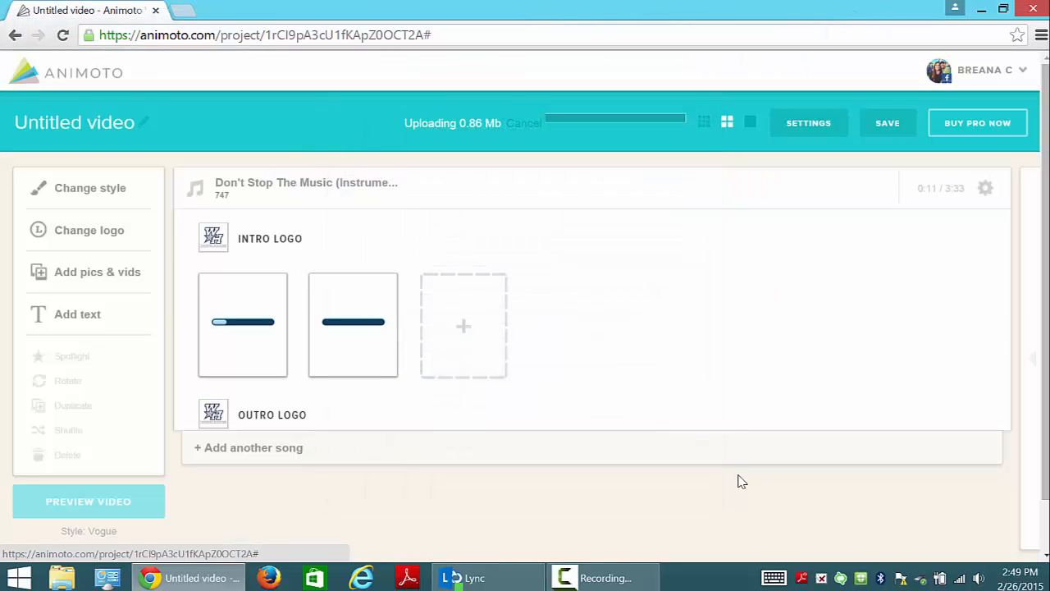
# Upload the Blue out and blue out1 pictures from the Cheer Pictures folder to the video.
pyautogui.click(96, 277)
pyautogui.click(506, 174)
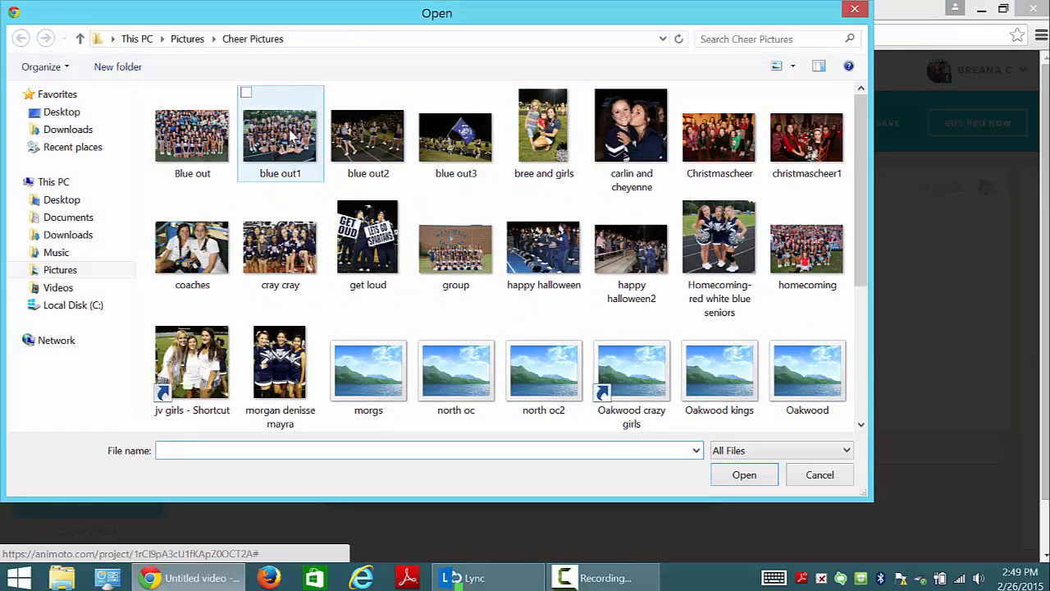
pyautogui.click(287, 138)
pyautogui.keyDown('ctrl'); pyautogui.click(229, 138); pyautogui.keyUp('ctrl')
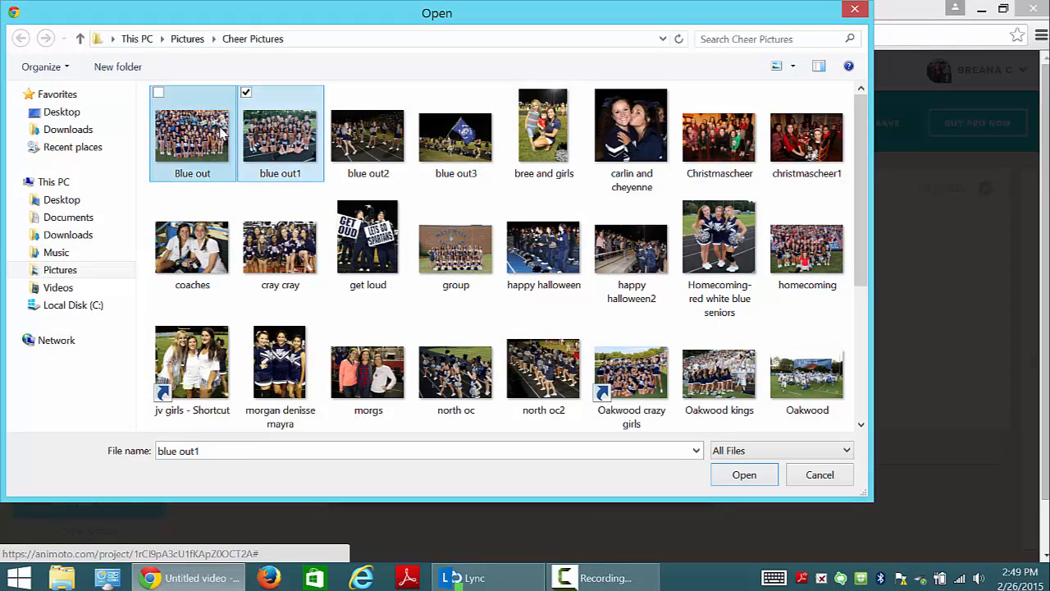
pyautogui.click(753, 482)
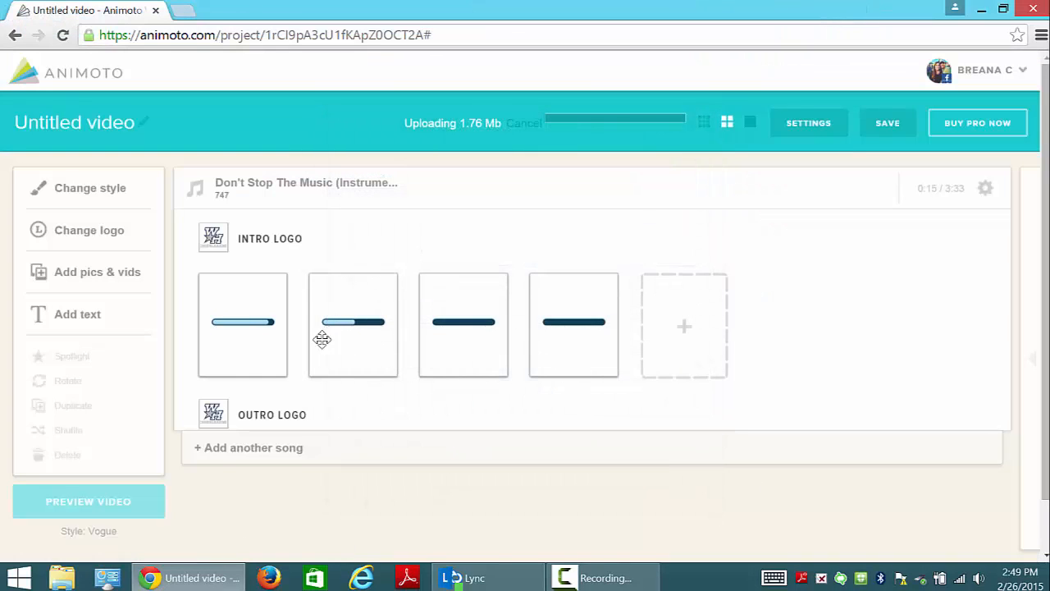
# Upload the Pink out Silly group picture from the Cheer Pictures folder to the video.
pyautogui.click(130, 271)
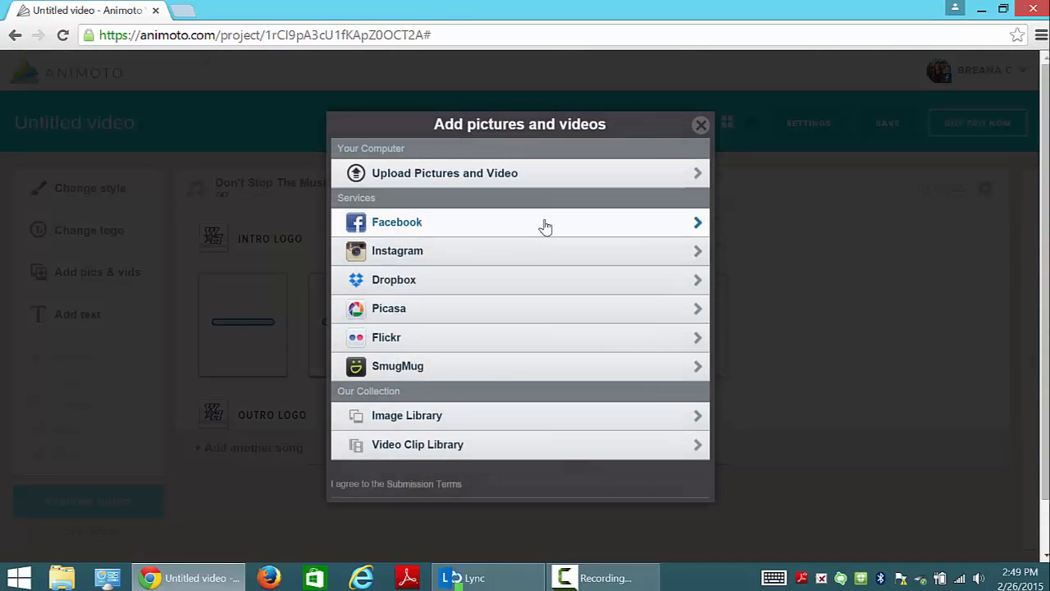
pyautogui.click(531, 186)
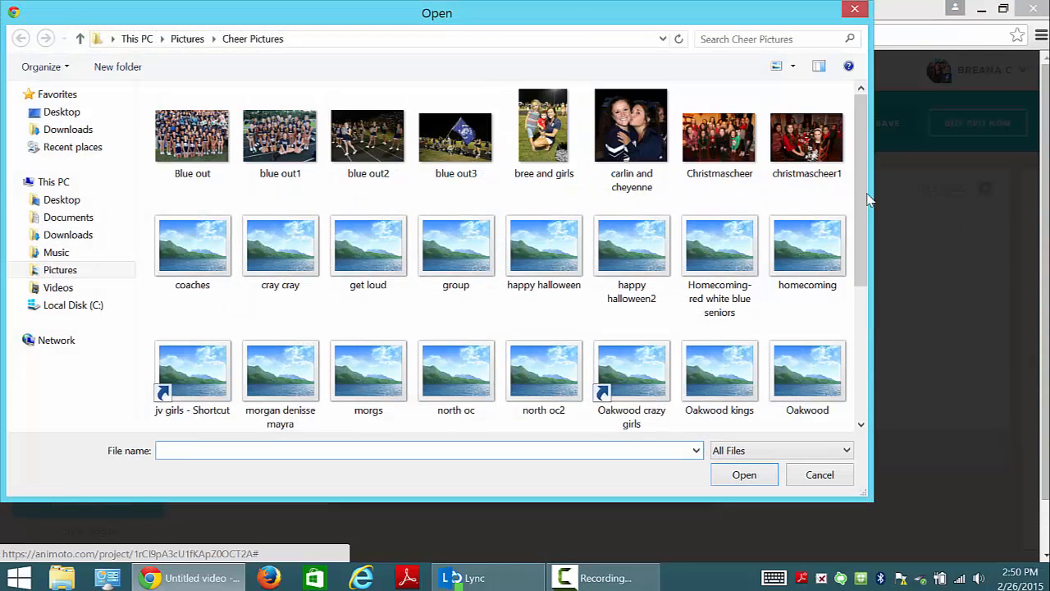
pyautogui.moveTo(868, 197); pyautogui.dragTo(862, 228)
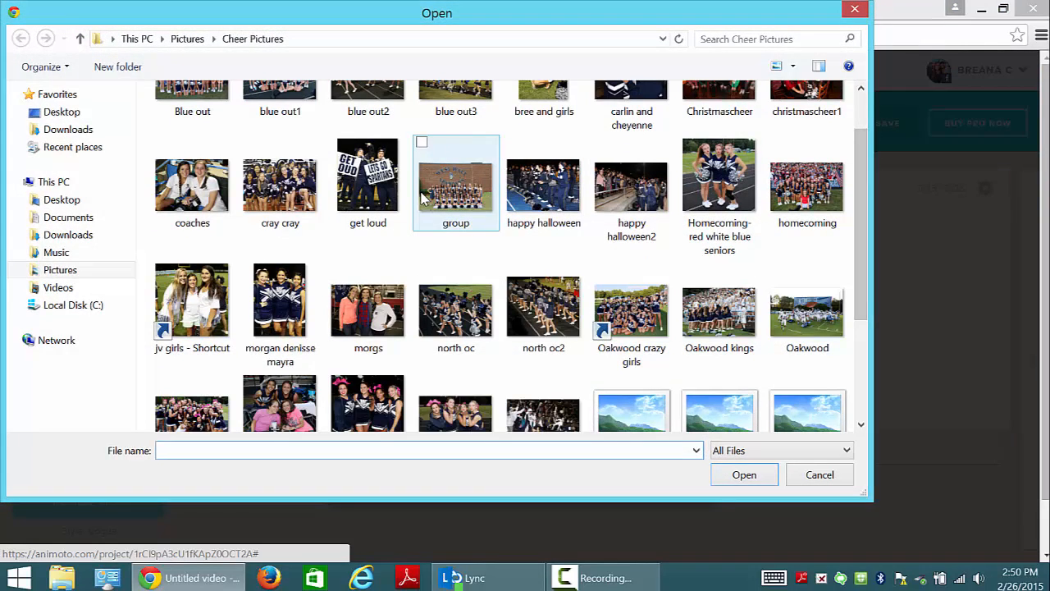
pyautogui.click(448, 199)
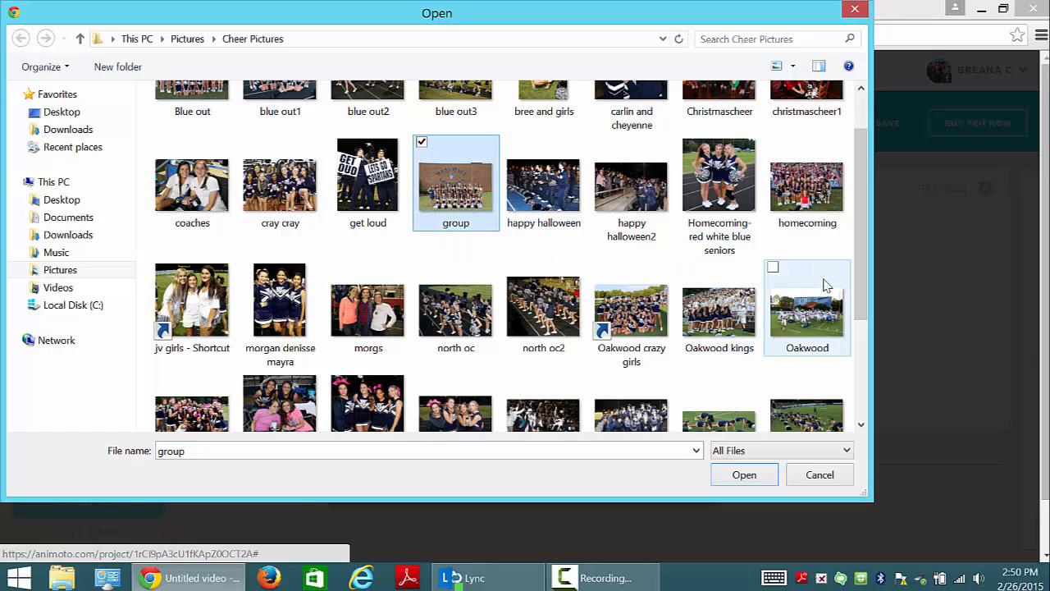
pyautogui.moveTo(862, 281); pyautogui.dragTo(861, 373)
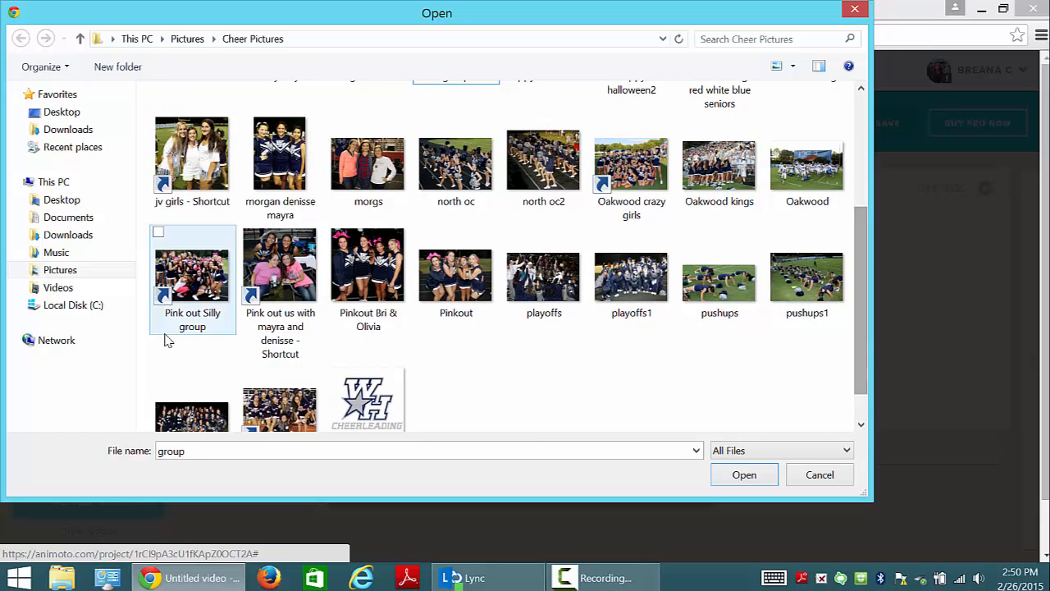
pyautogui.click(158, 304)
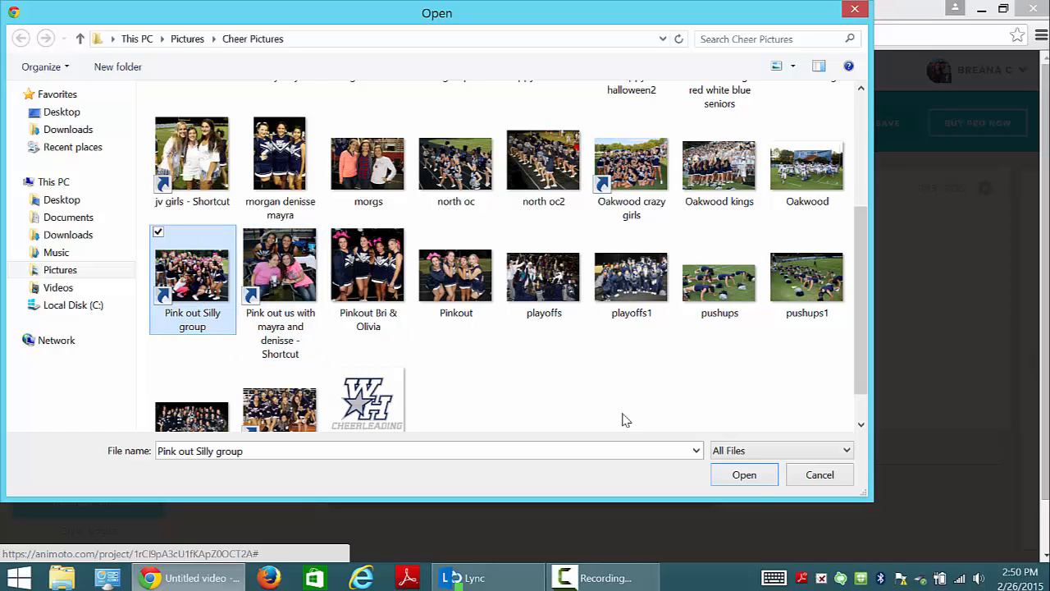
pyautogui.click(744, 475)
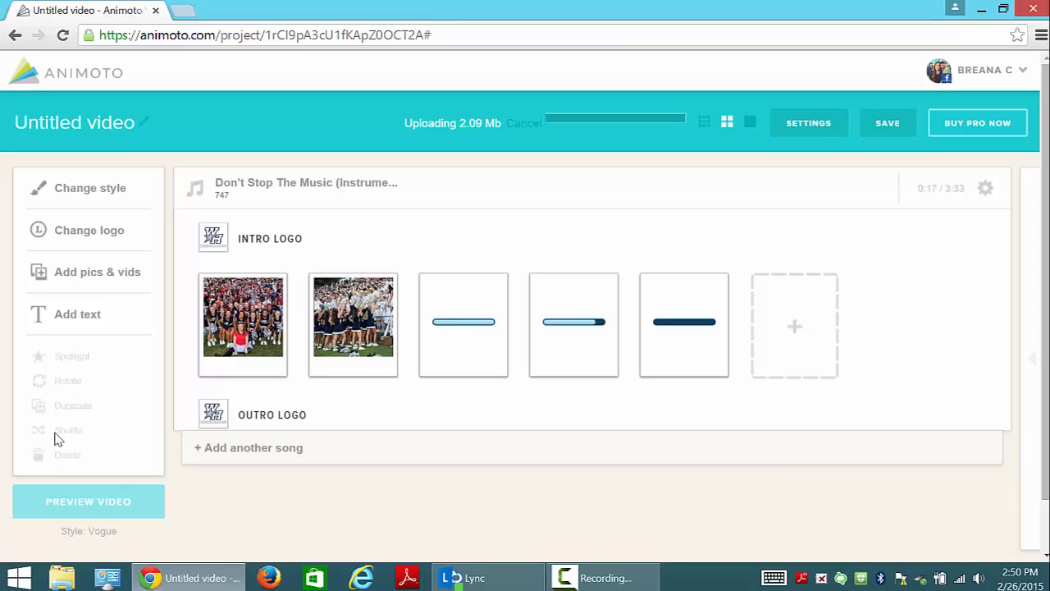
# Add the caption "Homecoming 2014" to the first picture, the homecoming group photo, and save it.
pyautogui.moveTo(197, 373)
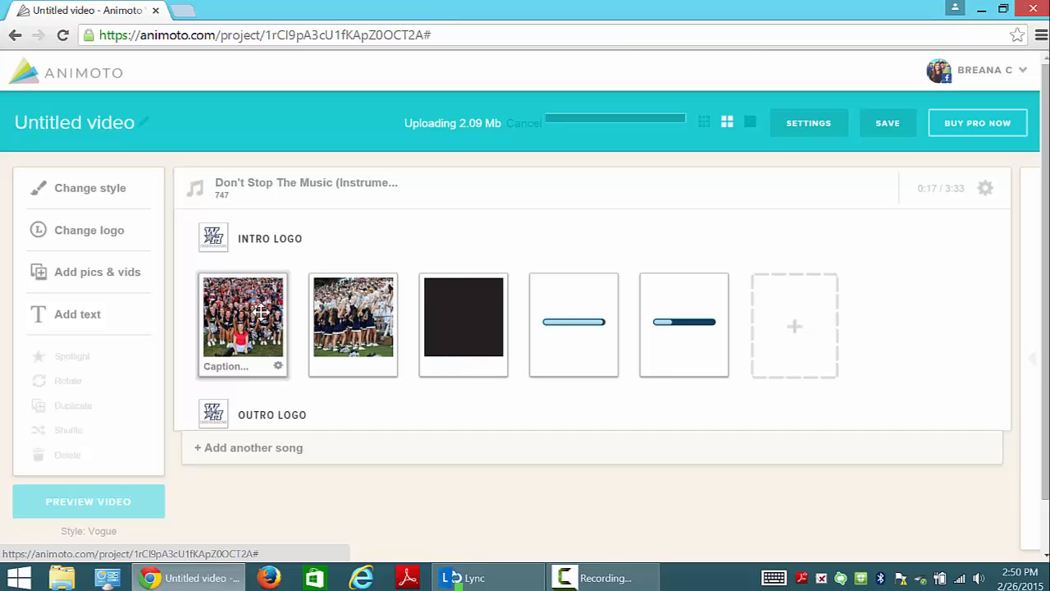
pyautogui.click(231, 373)
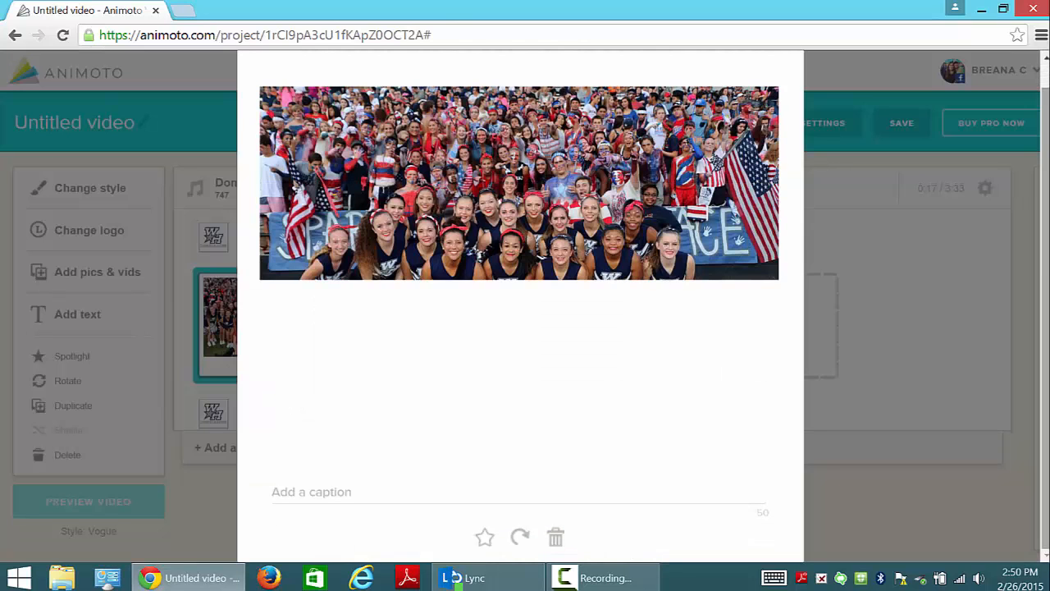
pyautogui.click(319, 492)
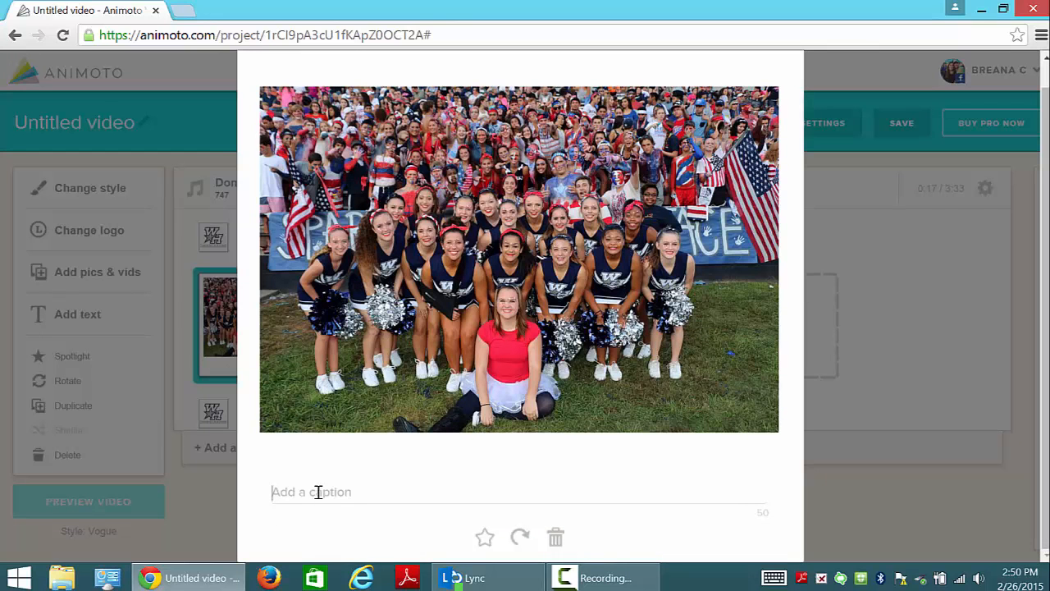
pyautogui.write('Homecoming 2')
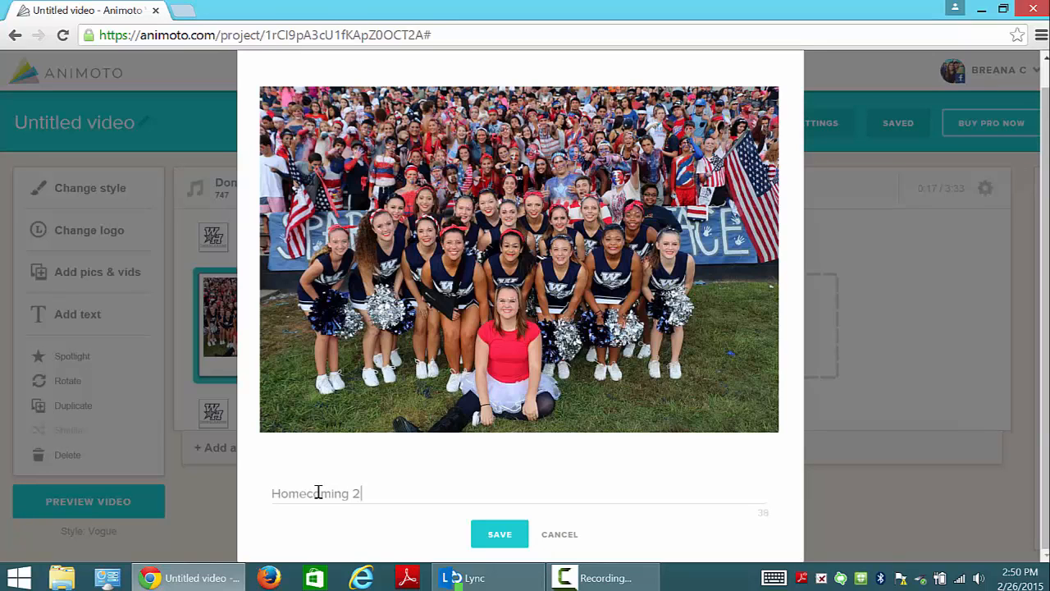
pyautogui.write('015')
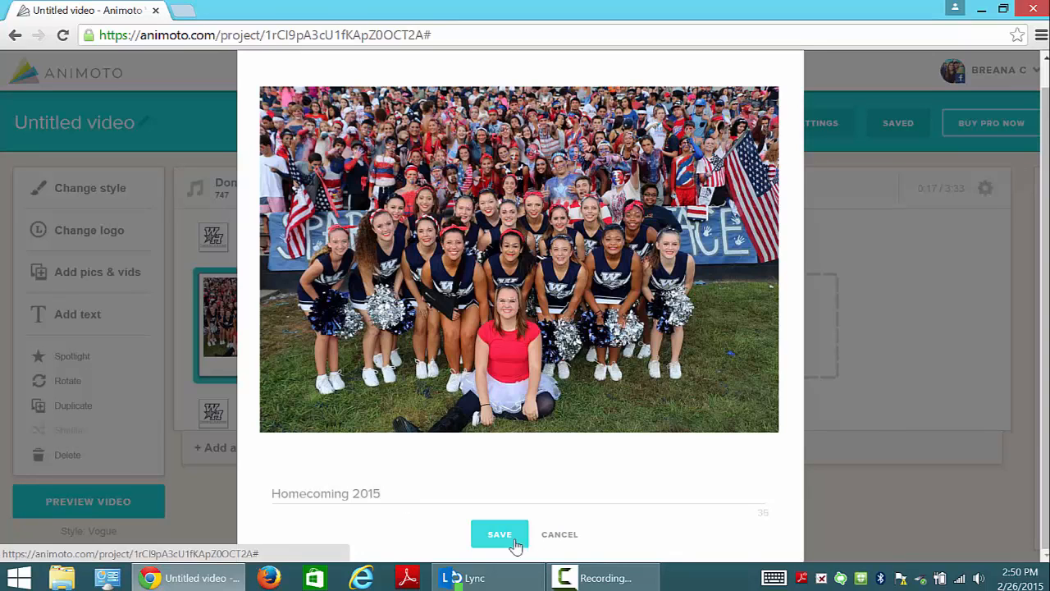
pyautogui.press('BackSpace')
pyautogui.write('4')
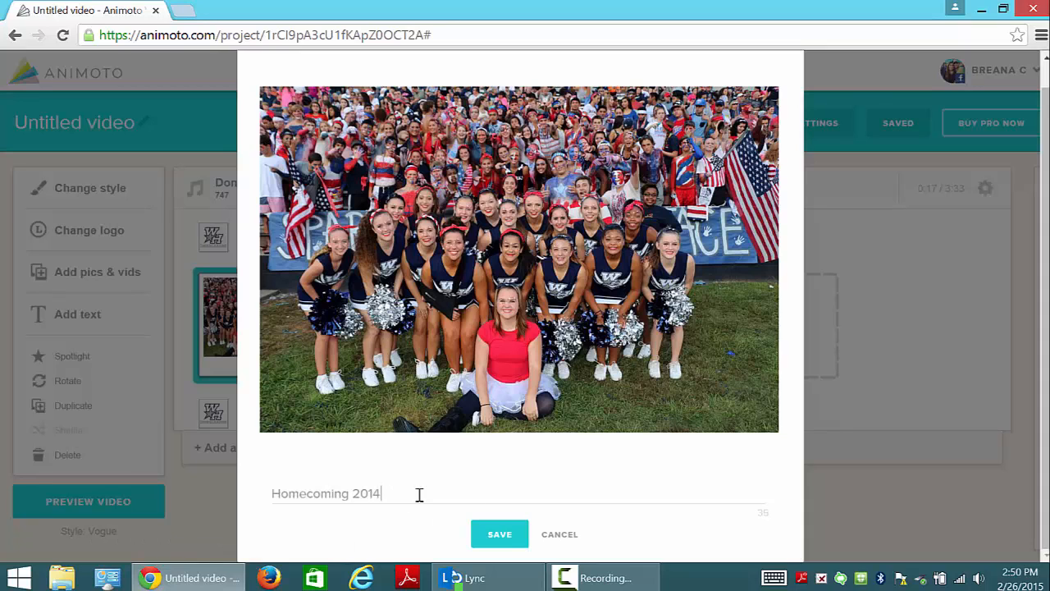
pyautogui.click(498, 535)
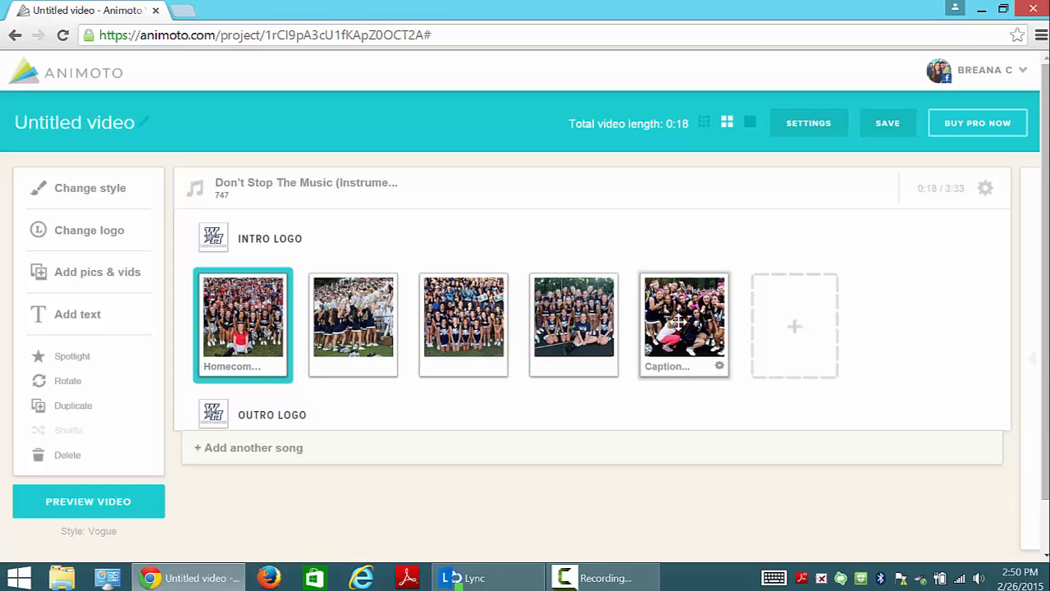
# Reorder the pictures after the homecoming photo as Pink out Silly group, Oakwood kings, blue out1 and Blue out.
pyautogui.moveTo(681, 325); pyautogui.dragTo(449, 326)
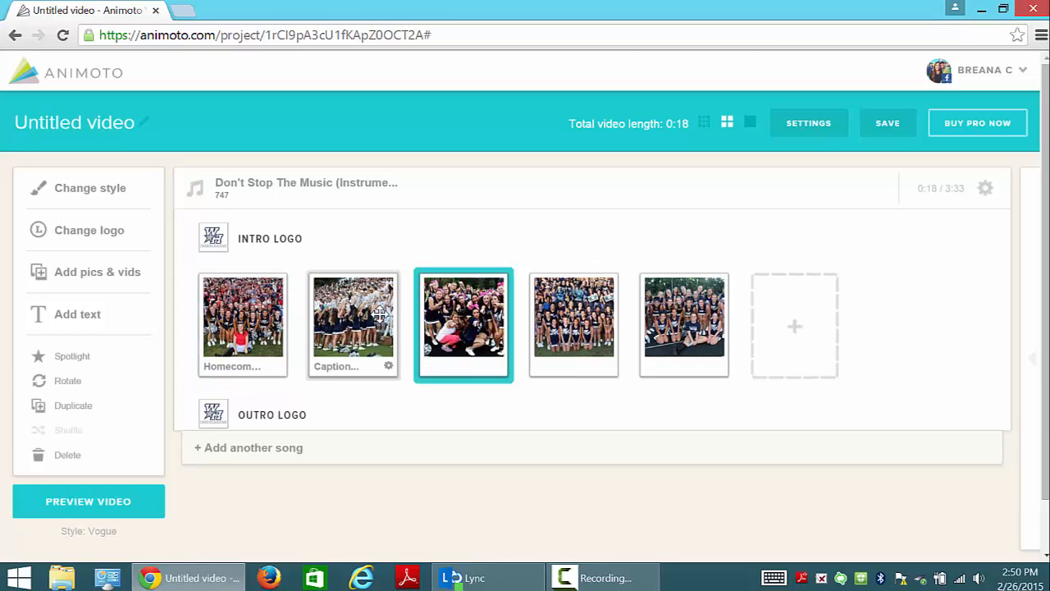
pyautogui.moveTo(377, 313); pyautogui.dragTo(574, 324)
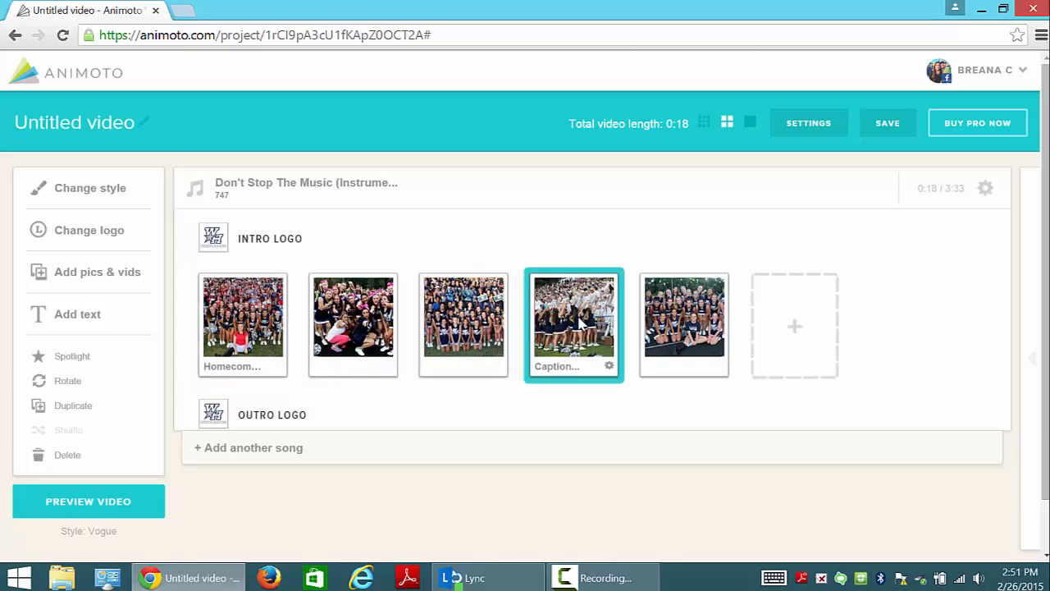
pyautogui.moveTo(472, 325); pyautogui.dragTo(607, 328)
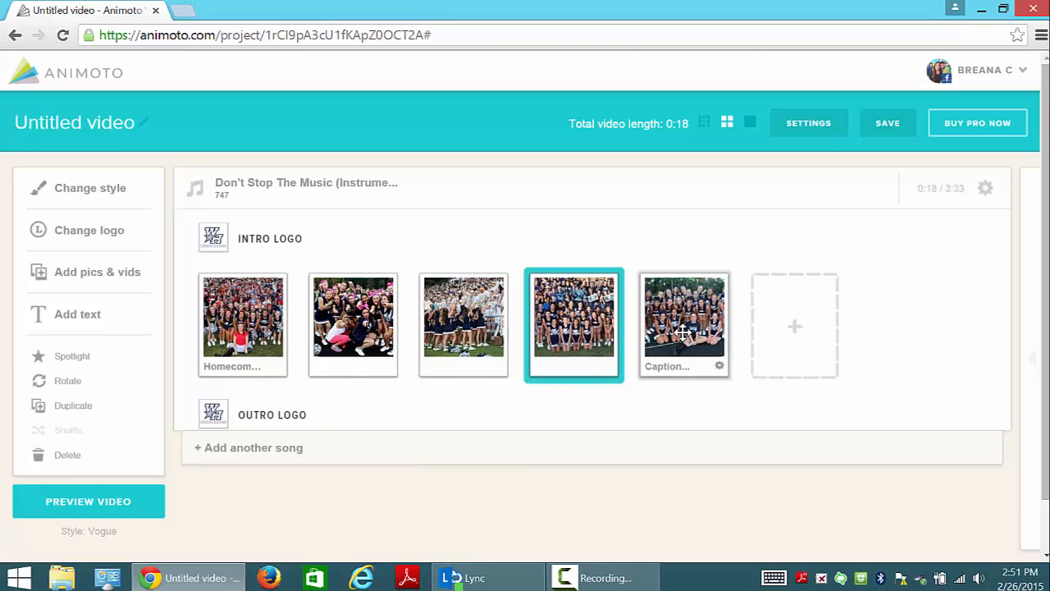
pyautogui.moveTo(671, 331); pyautogui.dragTo(562, 336)
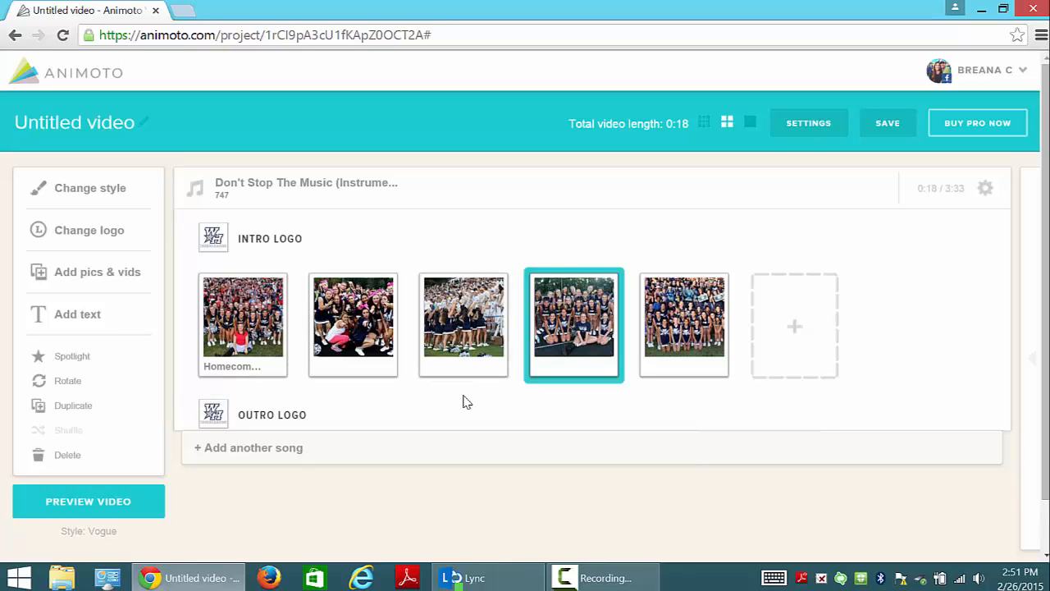
# Start generating a preview of the video and return to editing.
pyautogui.click(111, 512)
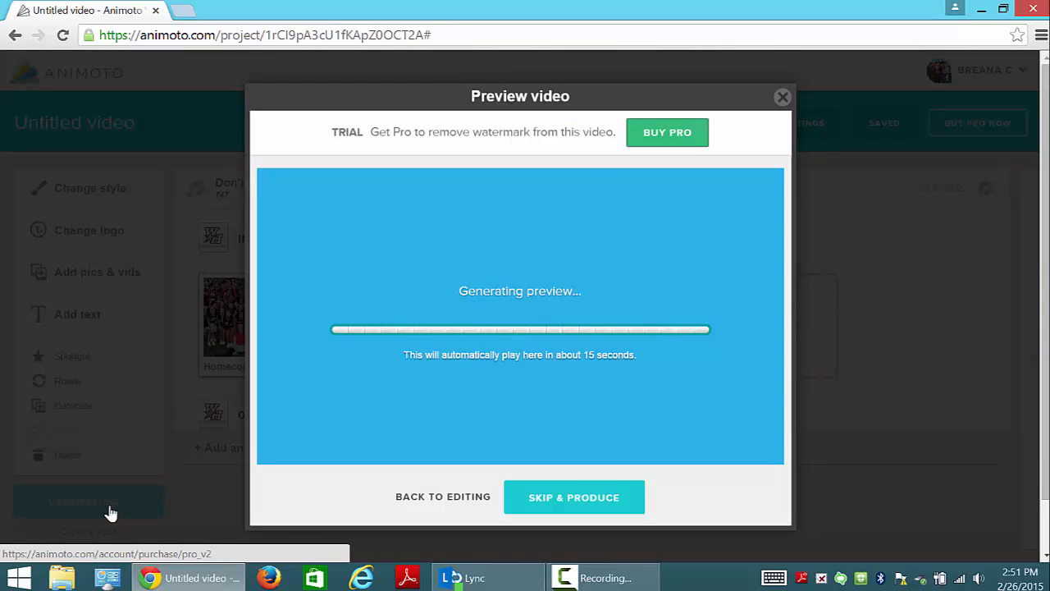
pyautogui.click(783, 98)
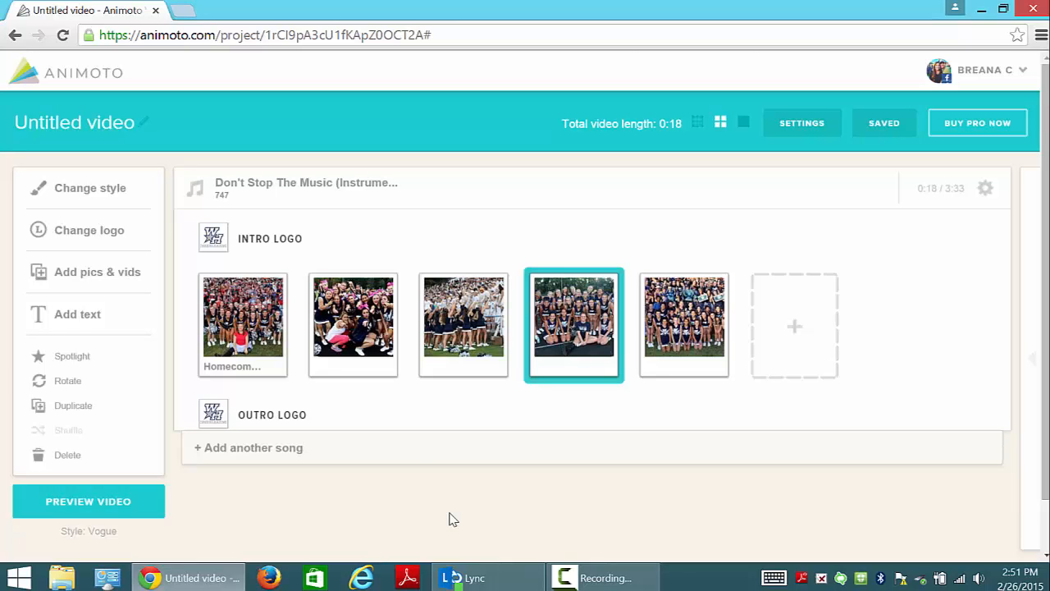
# Skip the preview and produce the video with the title "Cheer Banquet Vide".
pyautogui.click(76, 509)
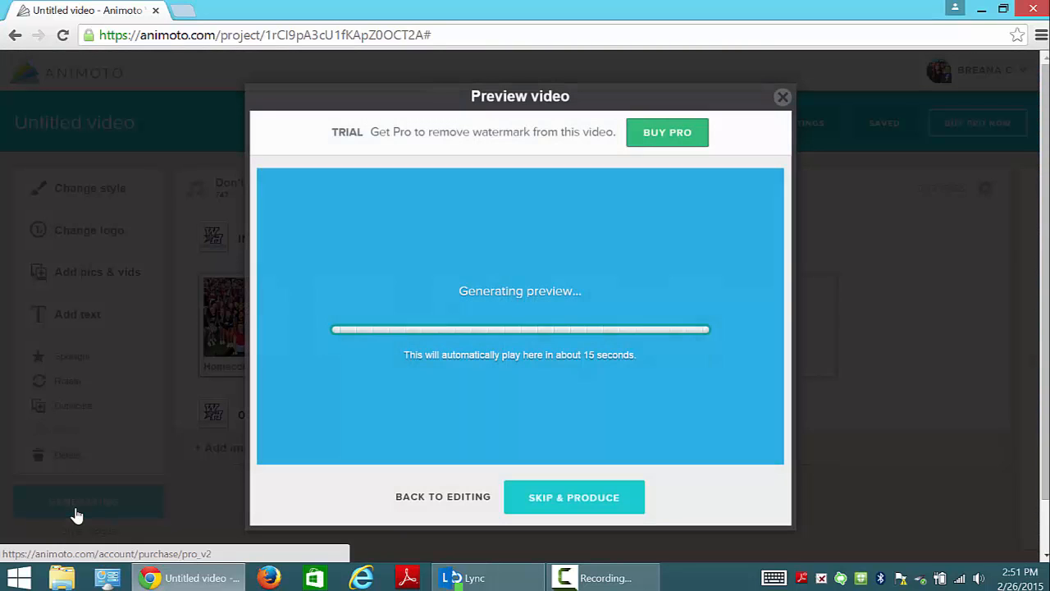
pyautogui.click(543, 504)
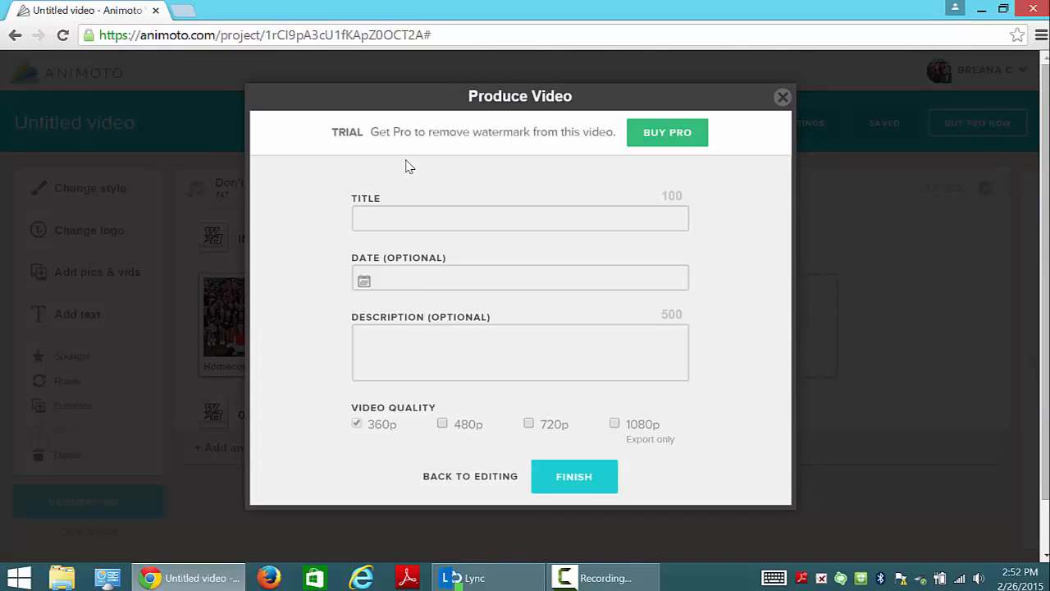
pyautogui.click(402, 222)
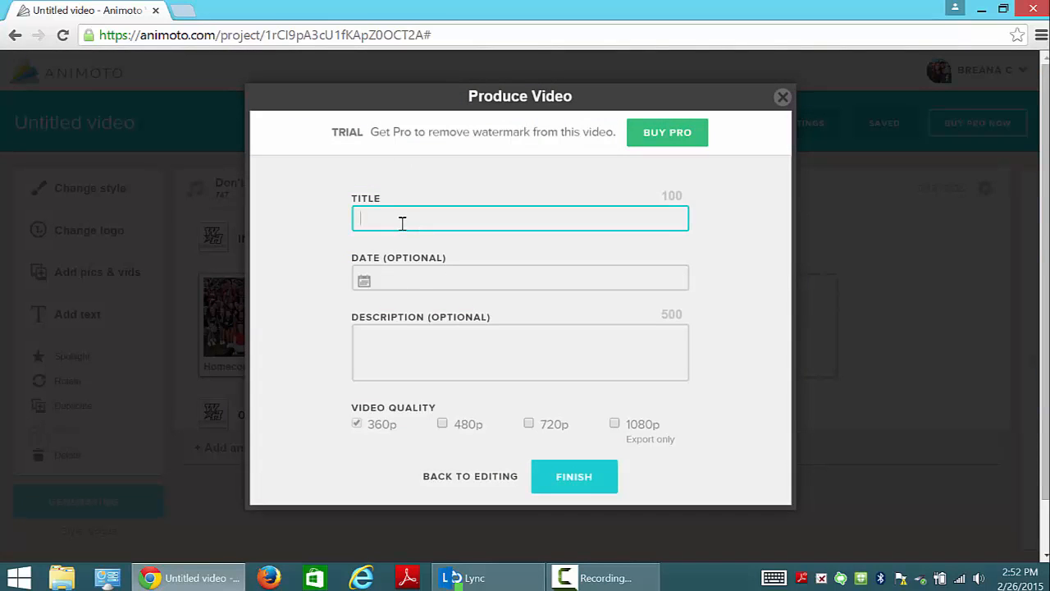
pyautogui.write('Cheer Banquet Vide')
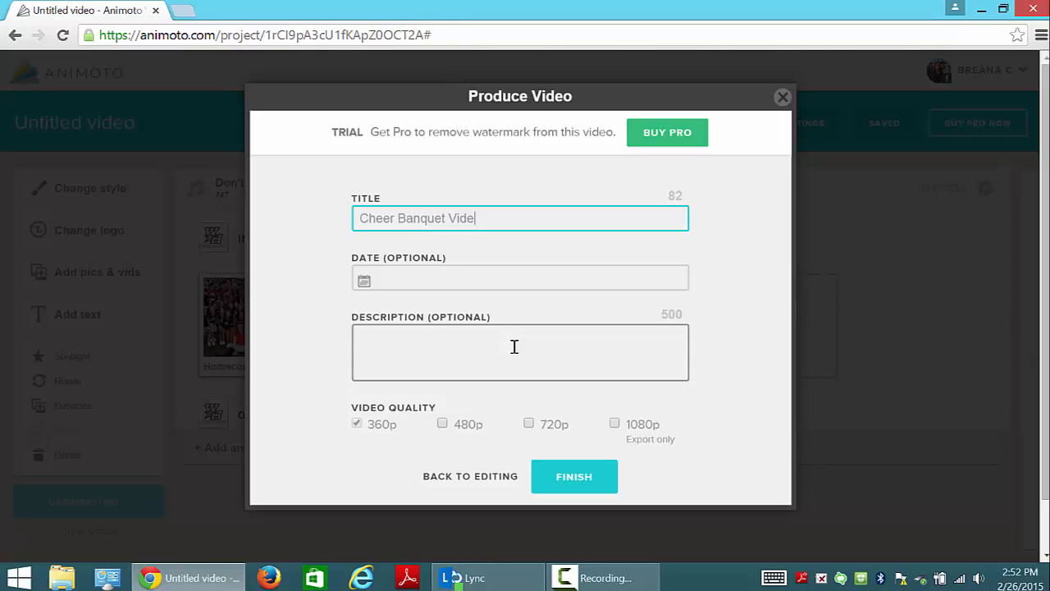
pyautogui.click(566, 478)
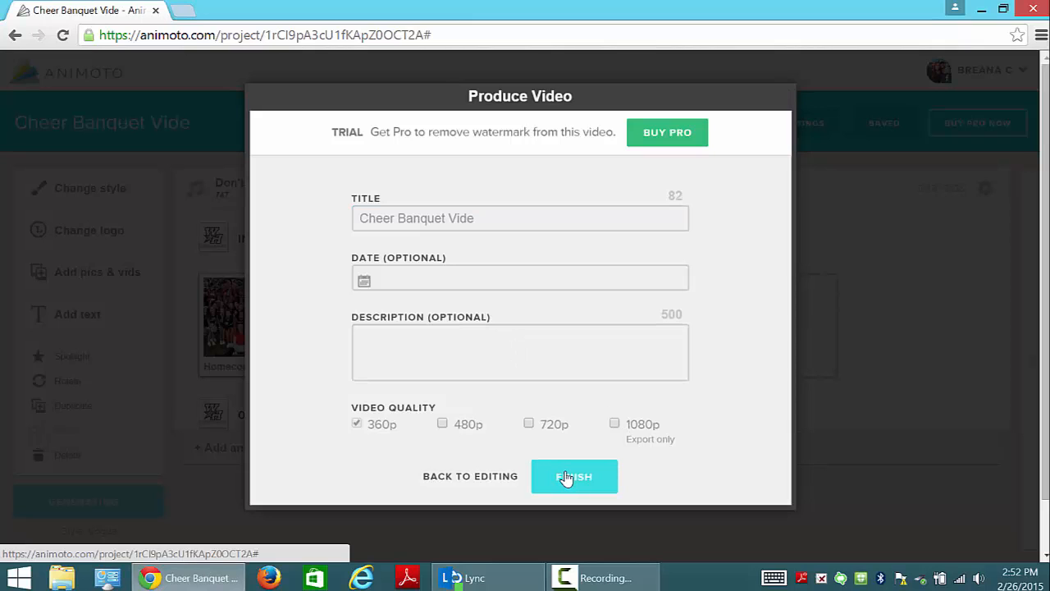
pyautogui.click(566, 478)
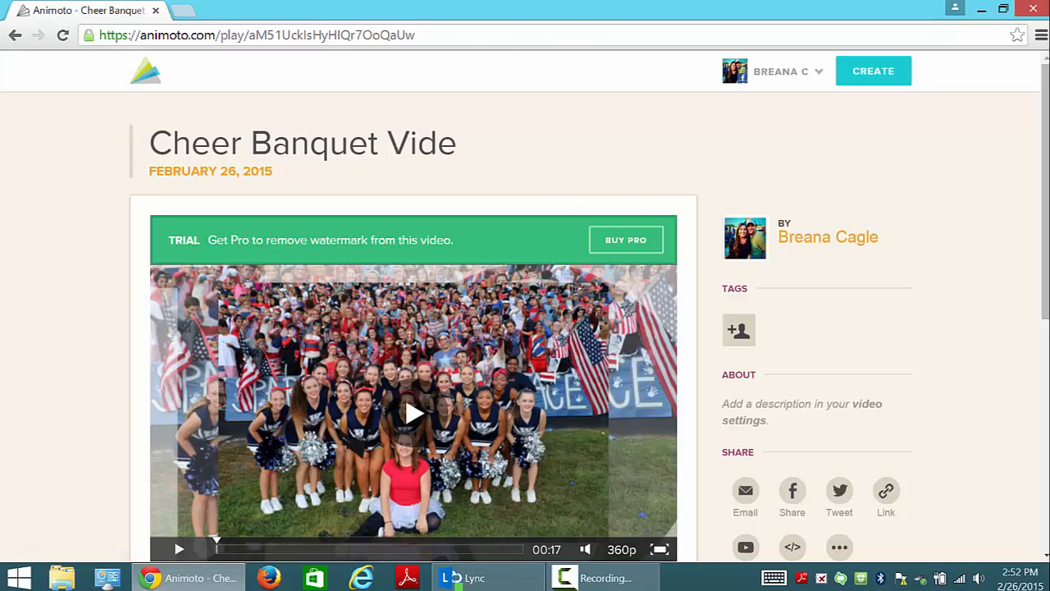
pyautogui.scroll(-3, 566, 479)
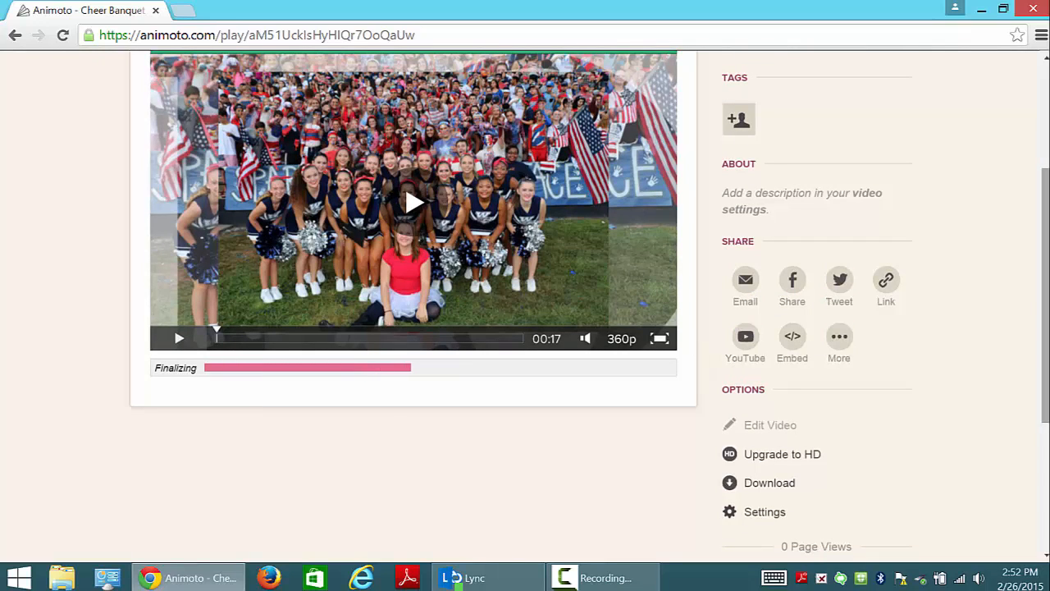
pyautogui.scroll(3, 1047, 297)
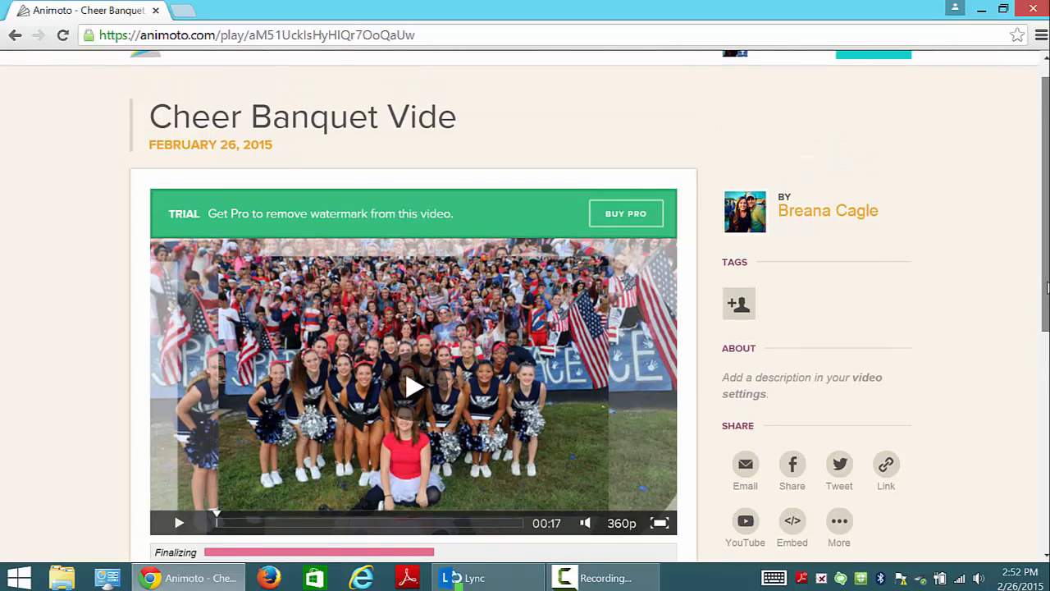
pyautogui.moveTo(1047, 287); pyautogui.dragTo(1047, 264)
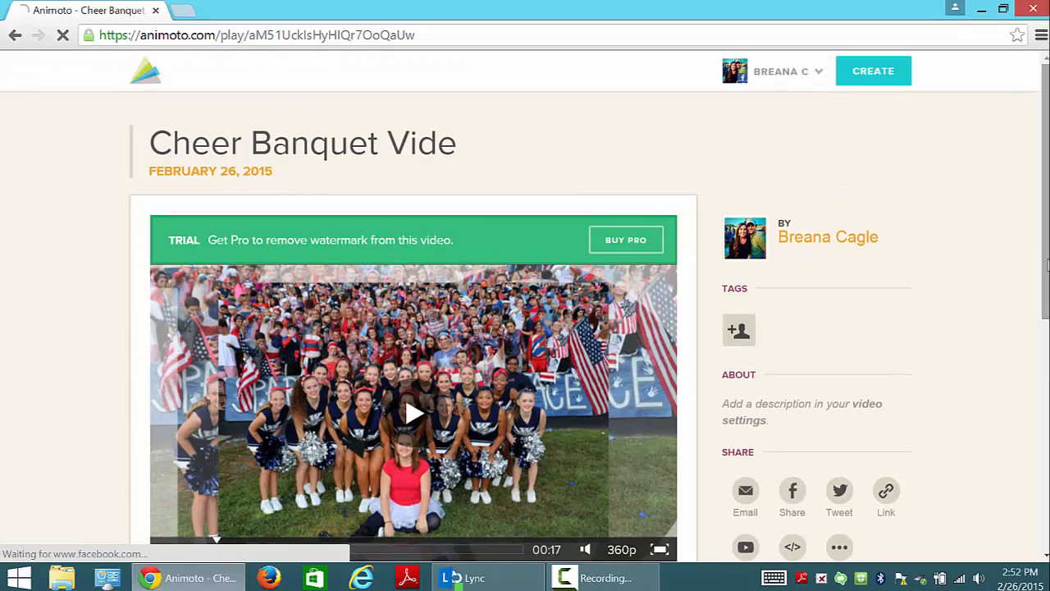